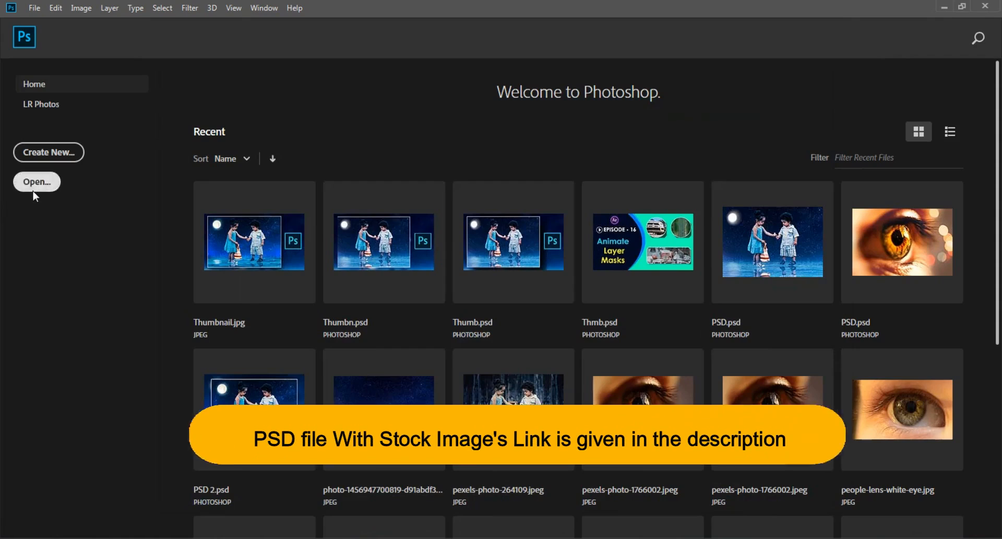
Open pexels-photo-1766002.jpeg and duplicate its Background layer as "Working Layer".
double_click(205, 129)
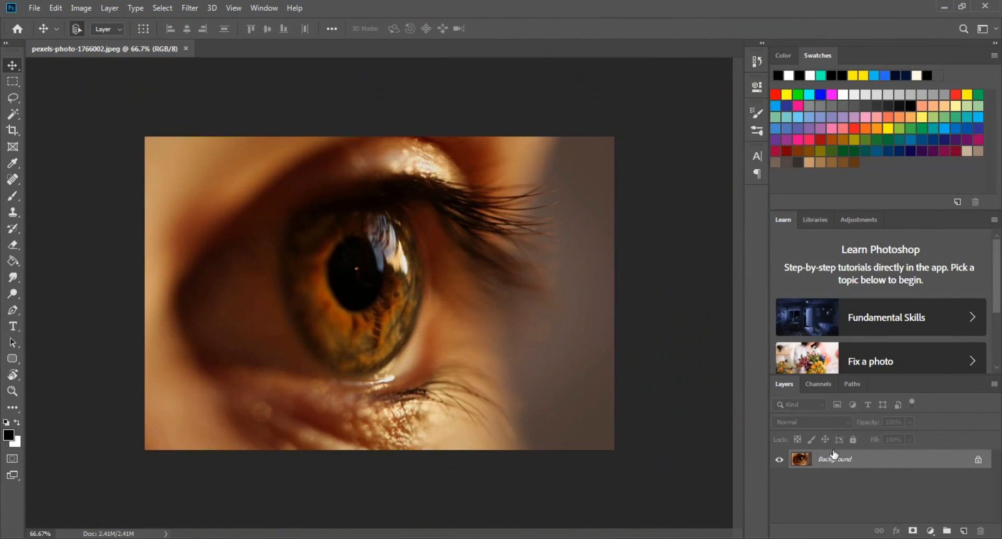
right_click(838, 463)
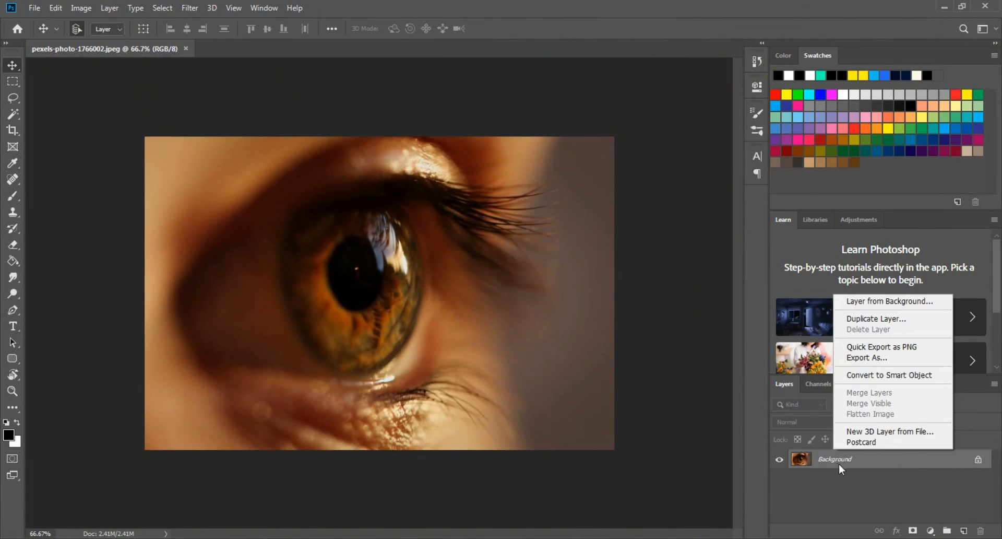
left_click(875, 319)
type("Work")
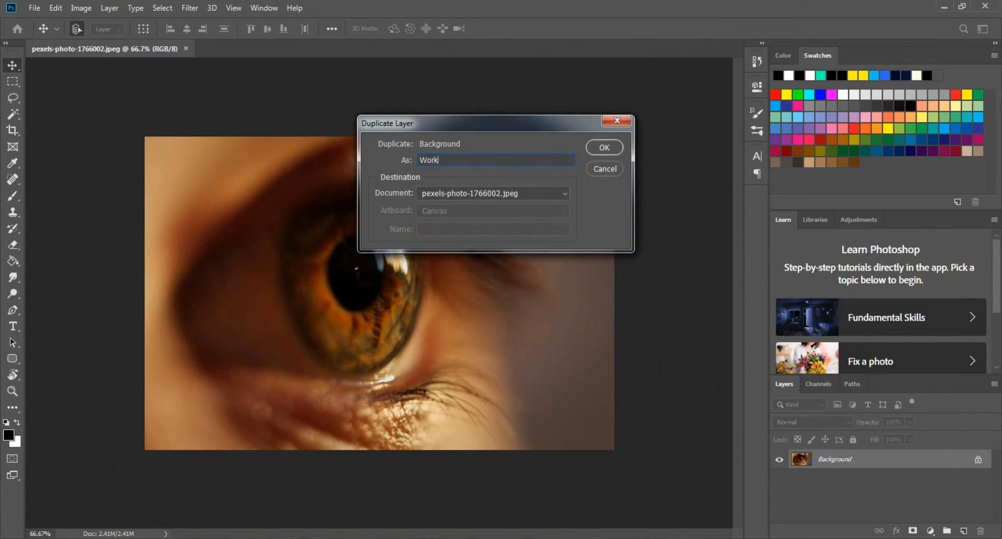
type("ing Late")
key("BackSpace")
key("BackSpace")
type("yer")
key("Return")
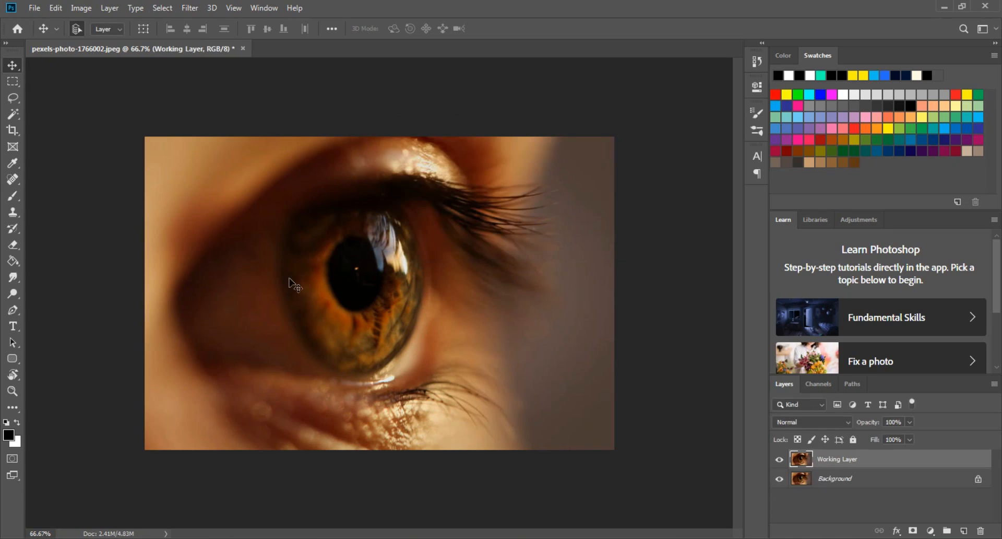
Start the Camera Raw filter on Working Layer and set Temperature to +5, Exposure to +0.15 and Contrast to +23.
left_click(190, 8)
left_click(227, 83)
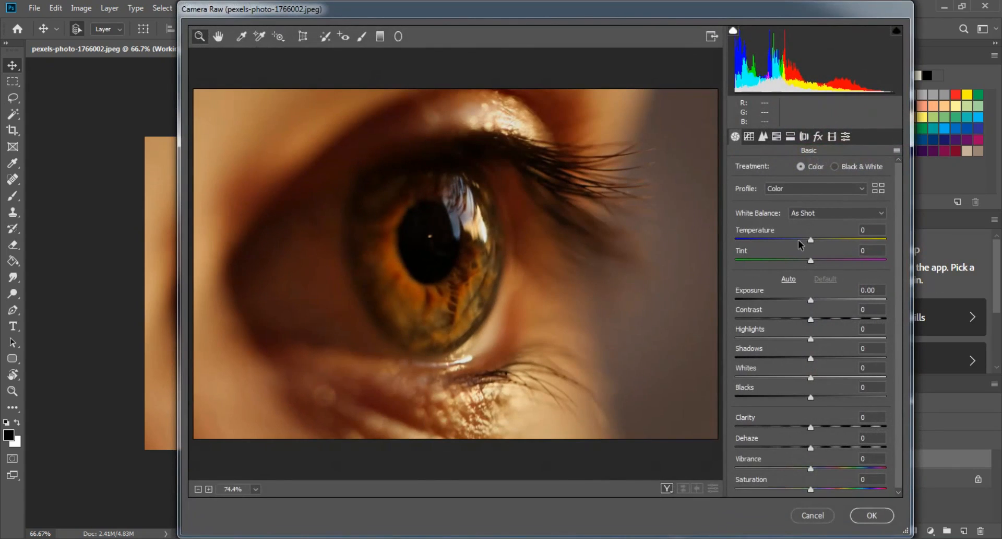
left_click(799, 240)
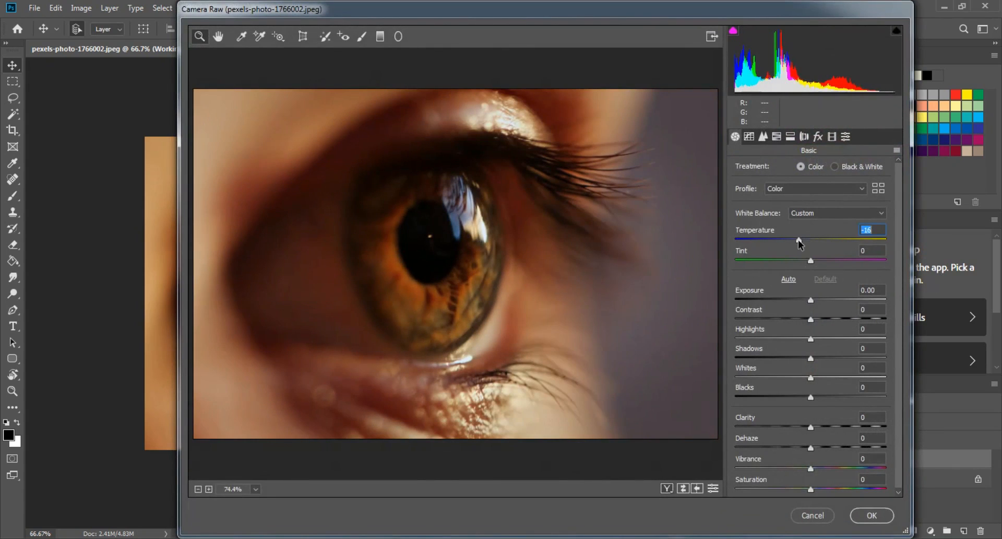
left_click(813, 239)
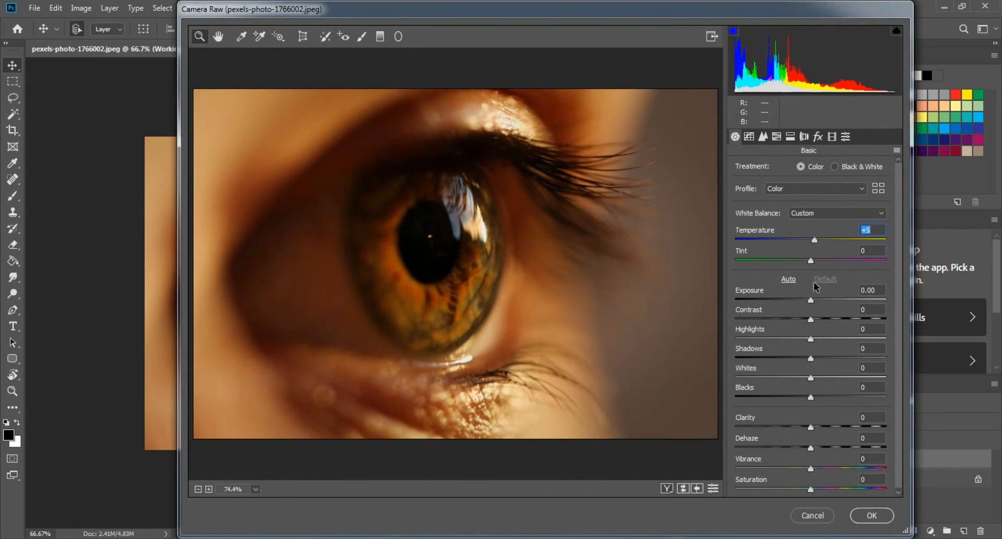
left_click_drag(811, 301, 829, 318)
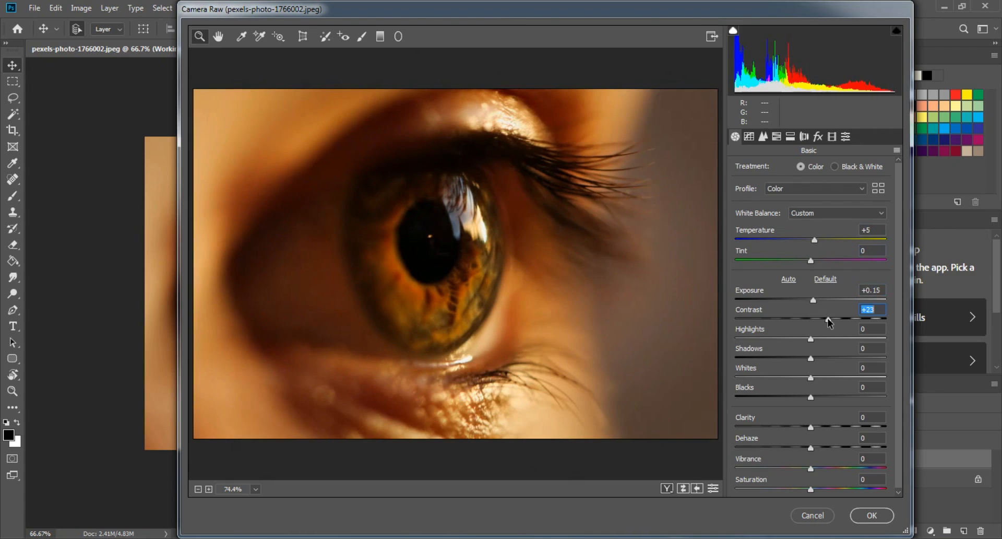
Set Highlights to +17, Shadows to +19, Blacks to -10, Clarity to -3 and Dehaze to +12, apply the filter and compare before and after.
left_click(823, 339)
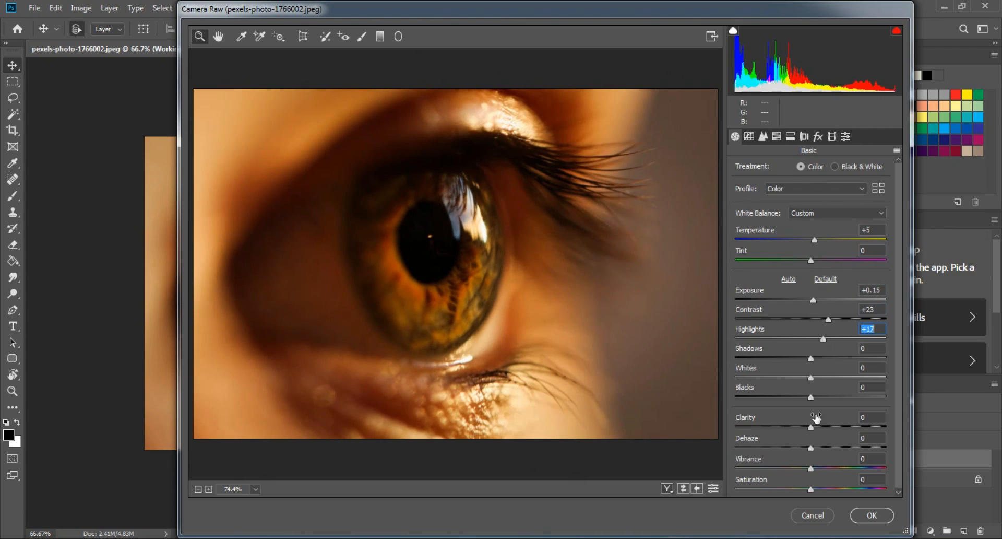
left_click_drag(828, 358, 825, 359)
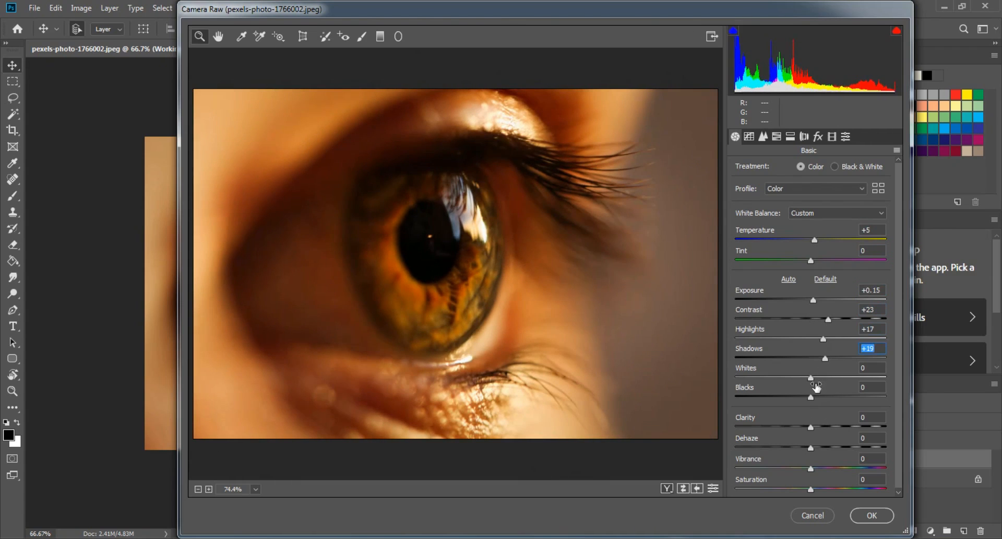
left_click_drag(812, 399, 822, 453)
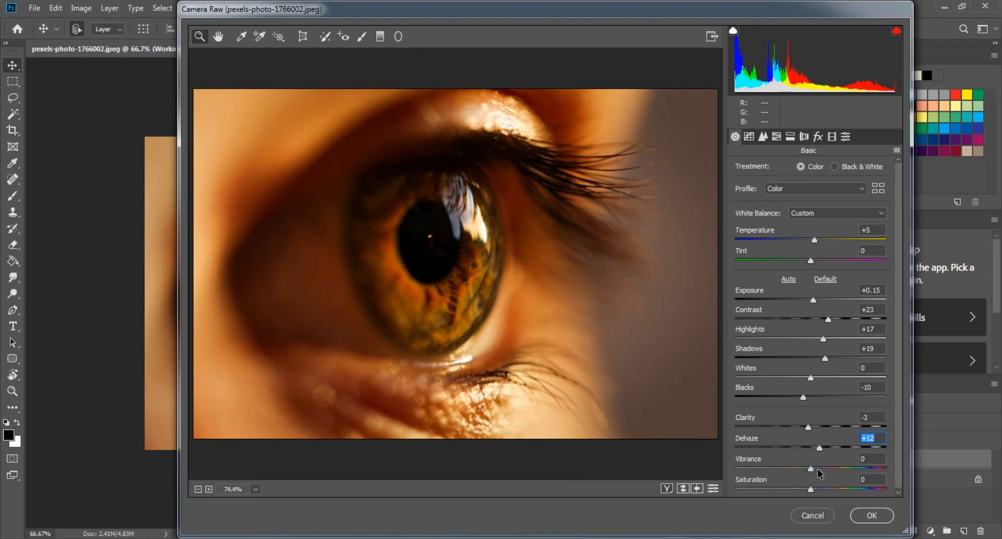
left_click(868, 515)
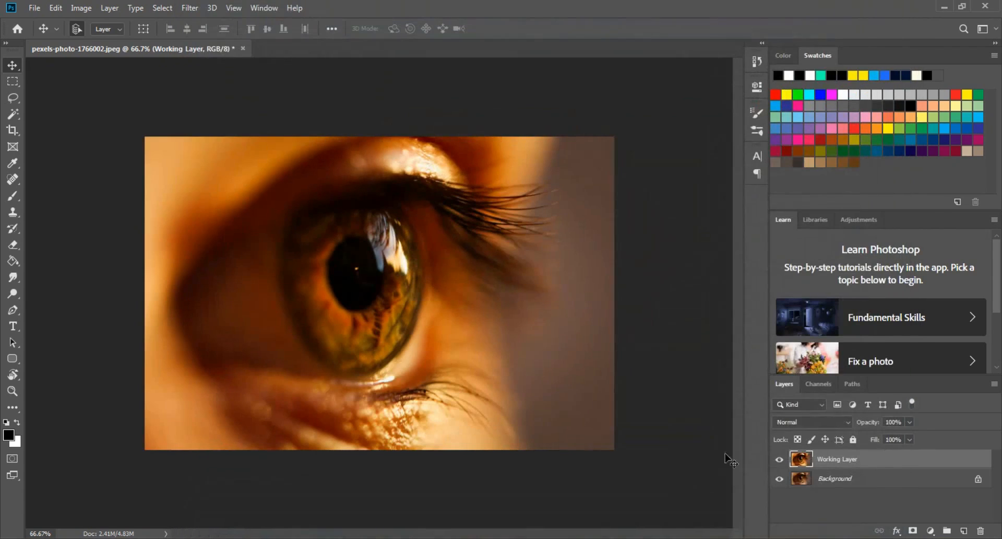
left_click(779, 460)
left_click(779, 460)
Run the Camera Raw filter on Working Layer again with Temperature at -11 and compare the layer with the original.
left_click(197, 9)
left_click(225, 83)
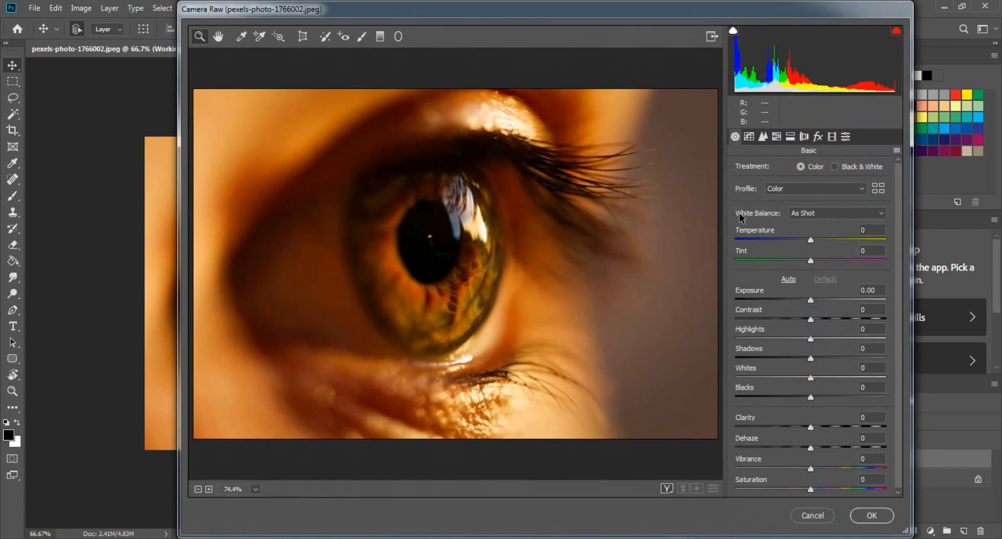
left_click_drag(807, 239, 802, 240)
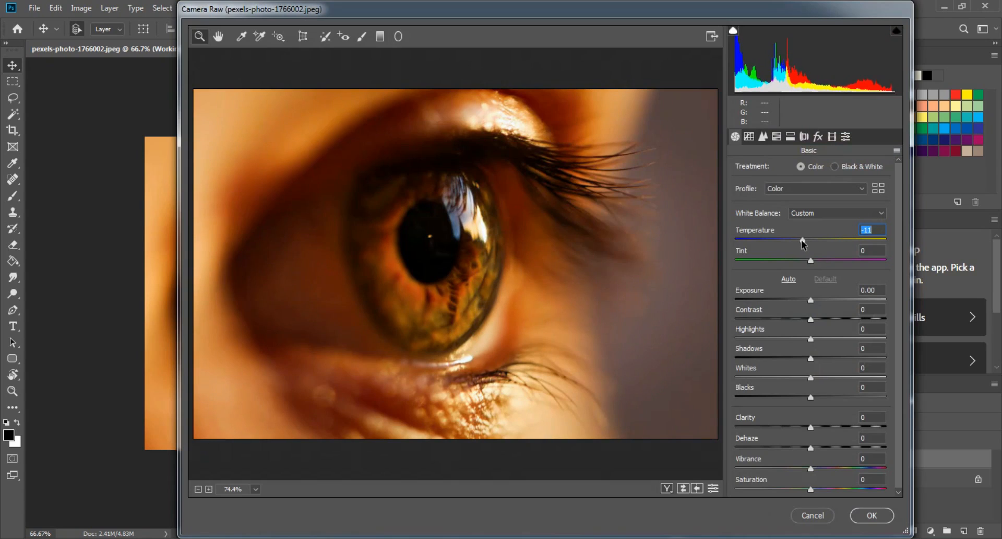
left_click(871, 515)
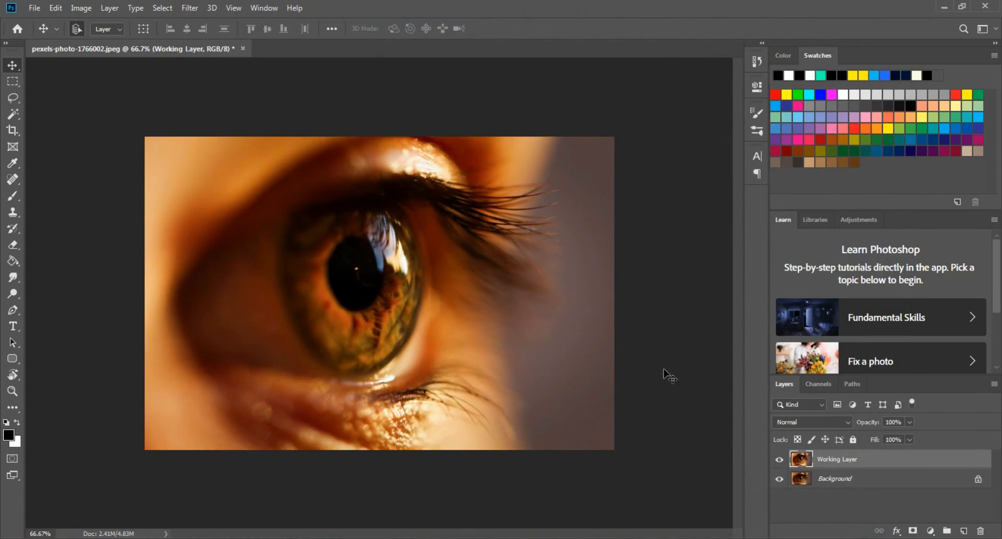
left_click(781, 458)
left_click(782, 458)
Add a Hue/Saturation adjustment layer with Colorize on, Hue 35 and Saturation 93.
left_click(930, 530)
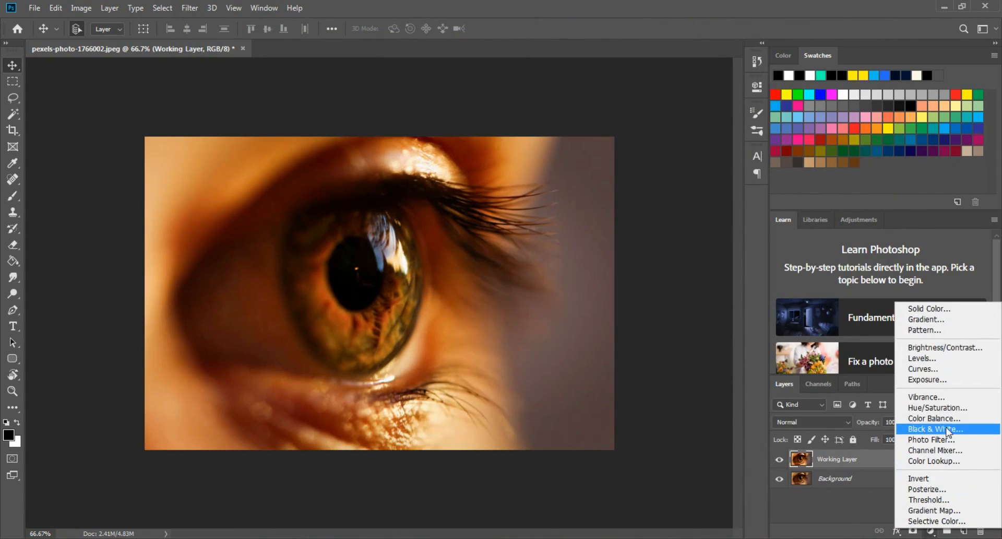
left_click(937, 407)
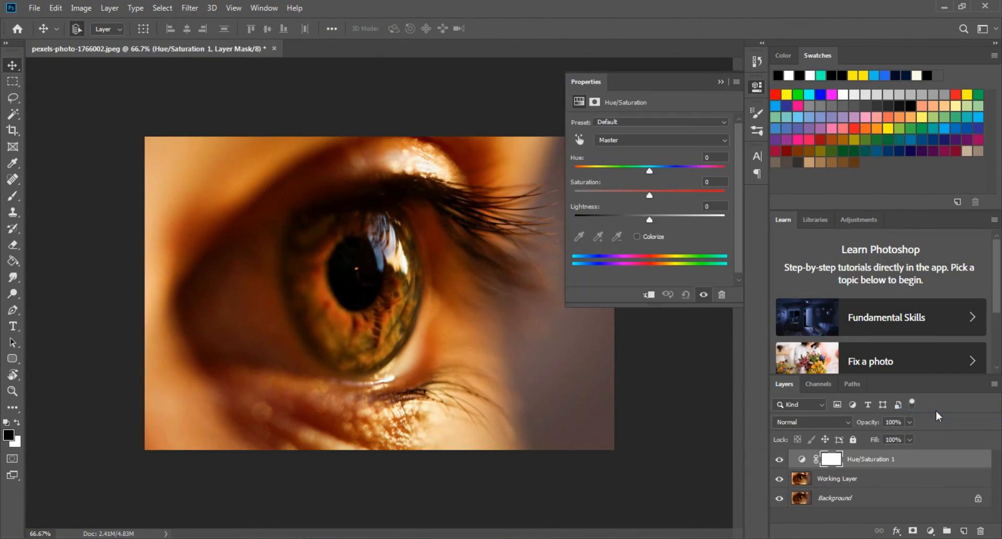
left_click(635, 236)
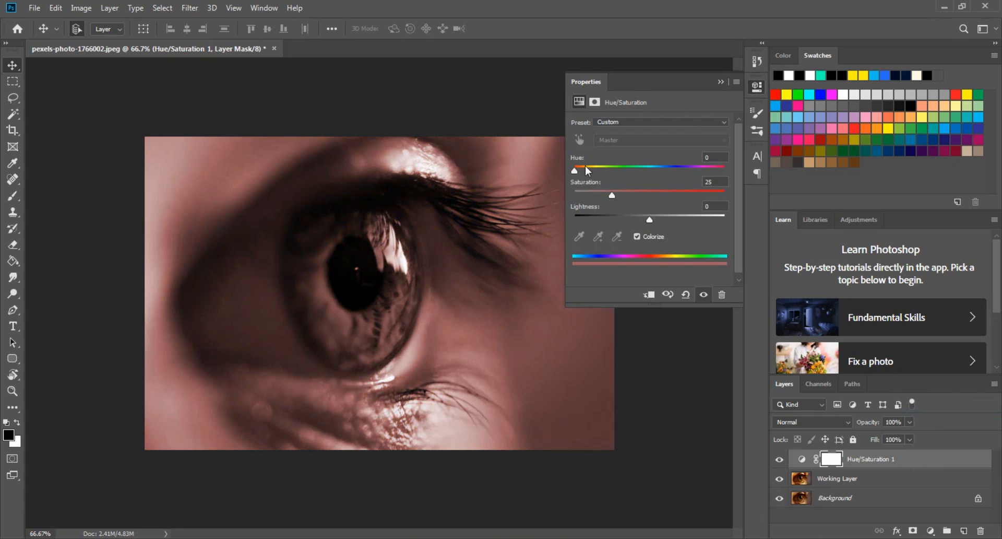
left_click_drag(611, 195, 683, 198)
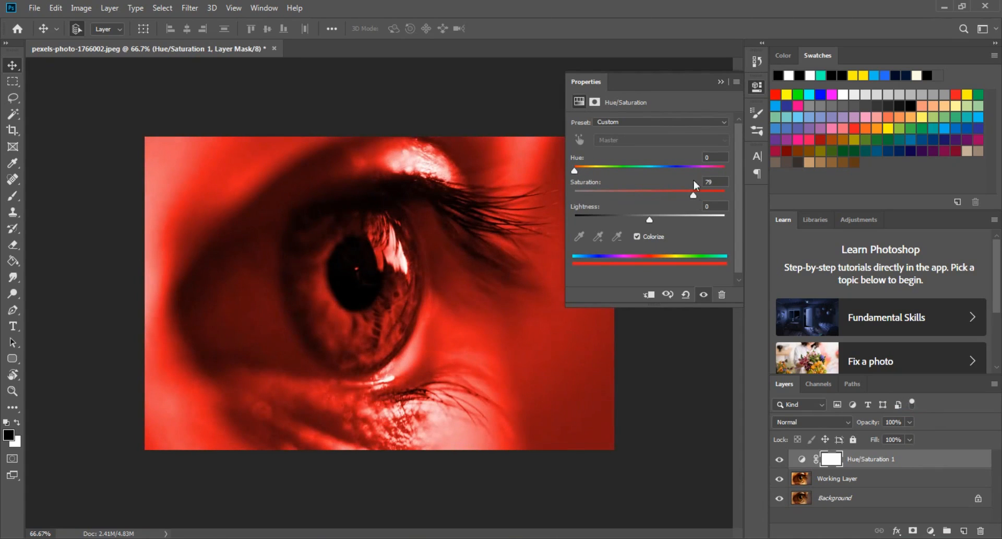
mouse_move(575, 173)
left_mouse_down()
mouse_move(686, 176)
mouse_move(591, 177)
left_mouse_up()
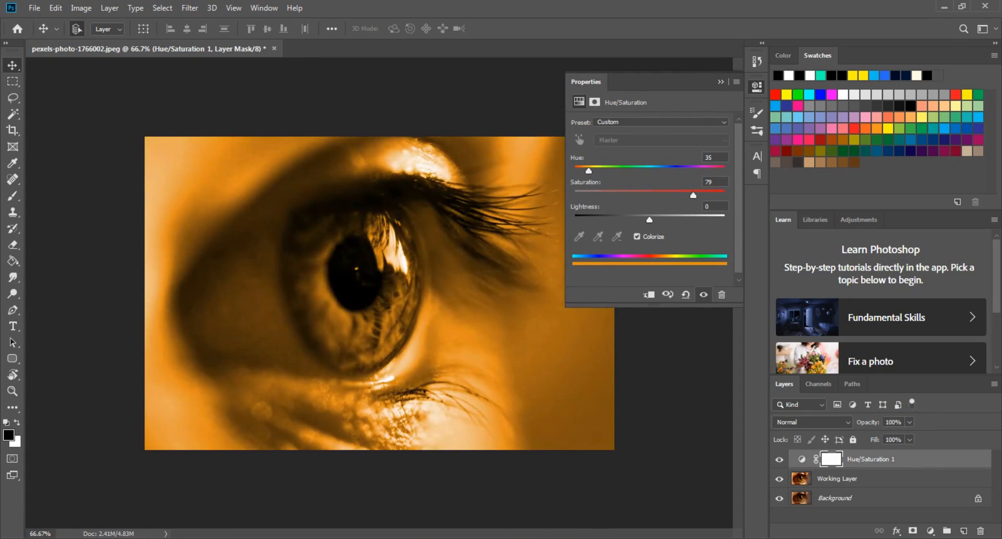
left_click_drag(701, 193, 704, 198)
Invert the Hue/Saturation layer's mask to black to hide the colorizing.
right_click(857, 462)
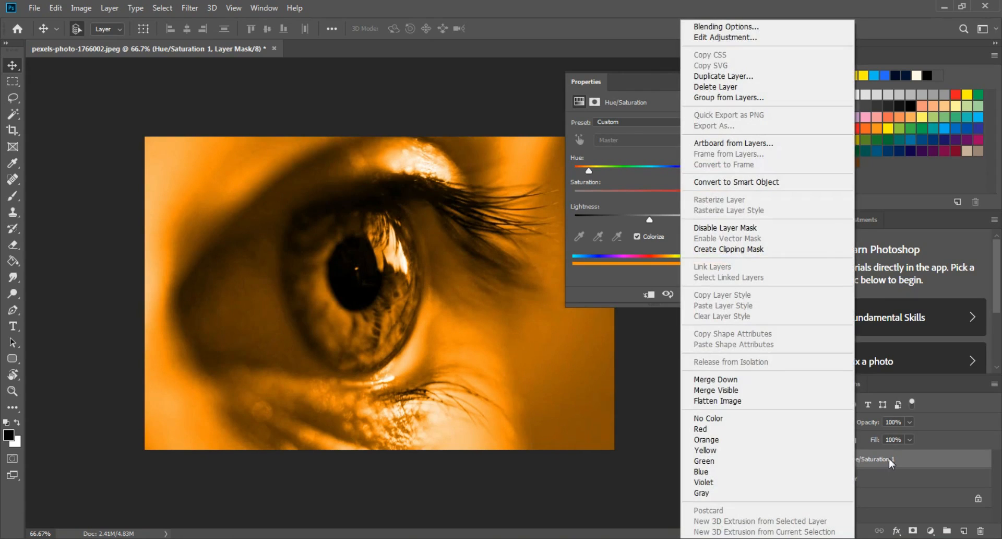
left_click(890, 460)
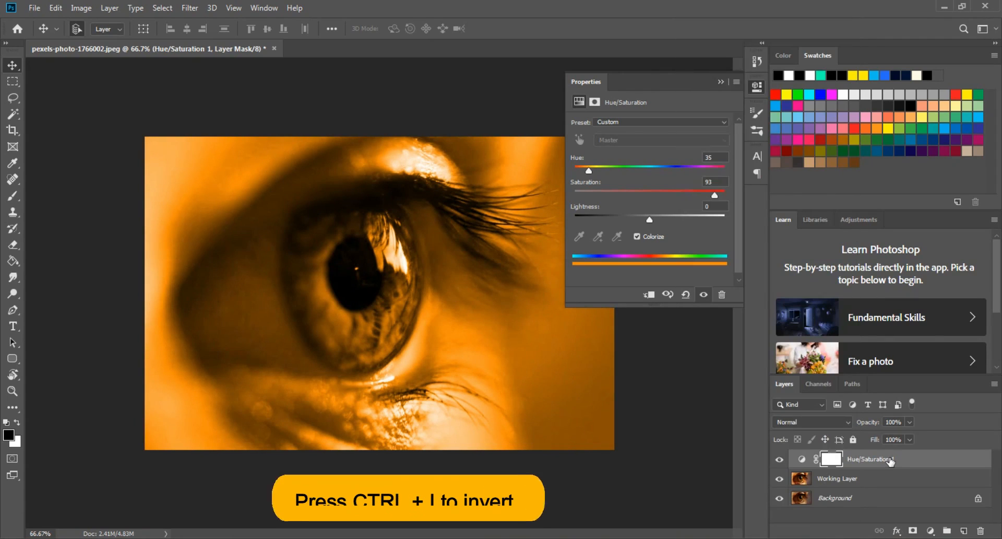
key("ctrl+i")
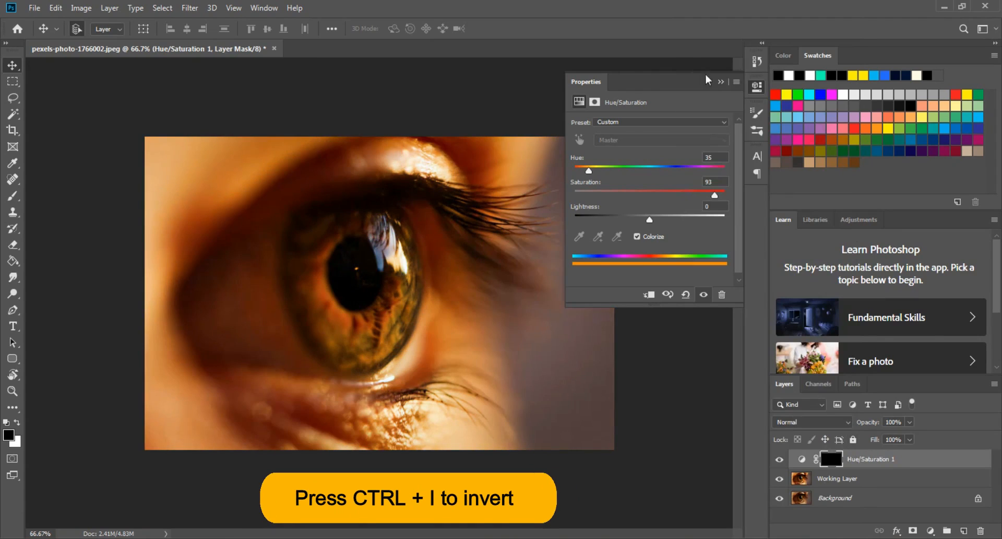
left_click(721, 81)
Select the Brush tool with the Soft Round tip at 0% hardness.
left_click(13, 196)
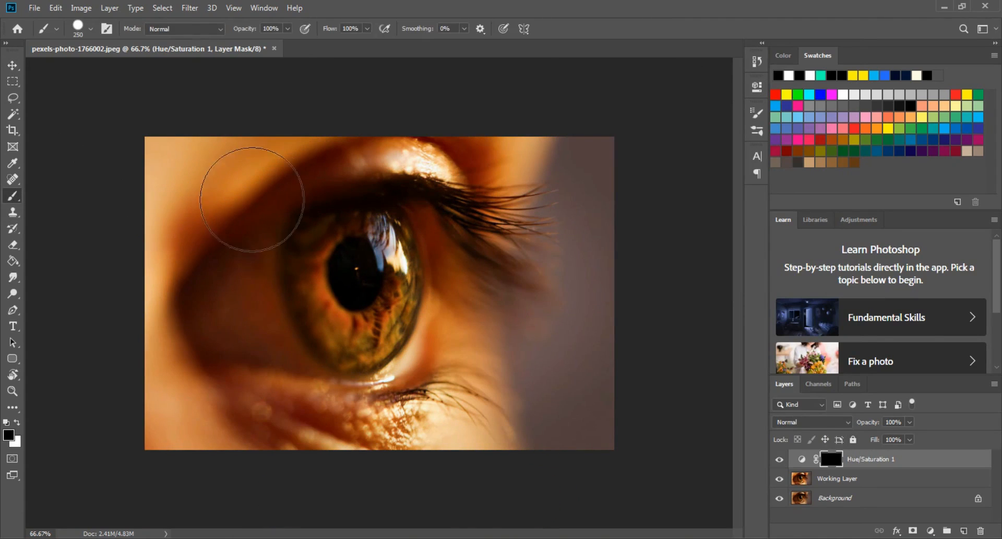
left_click(82, 35)
left_click(73, 179)
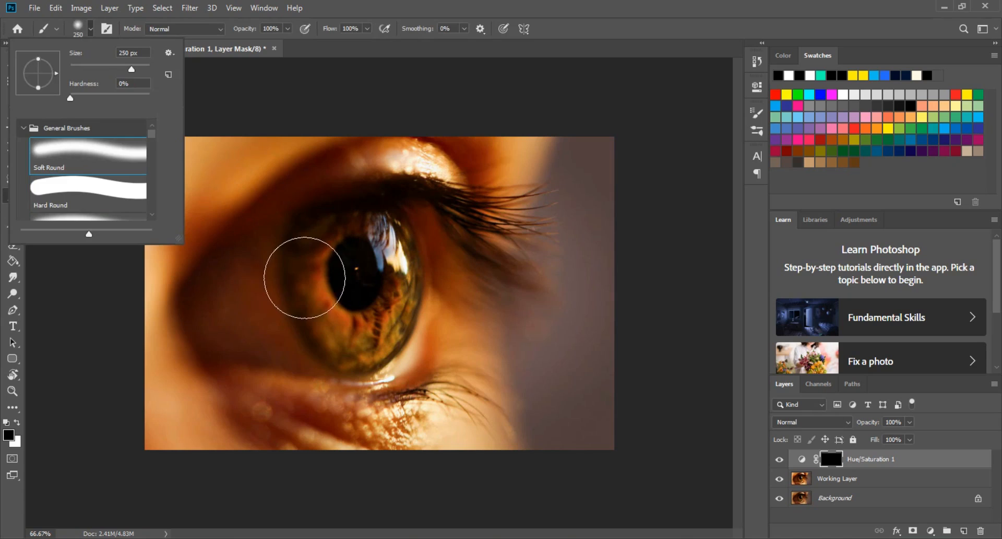
left_click(313, 280)
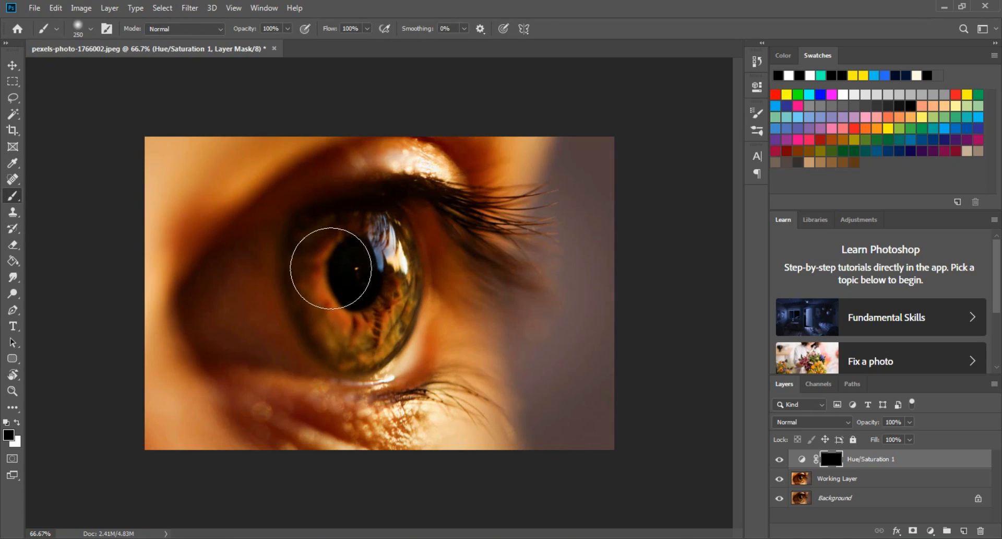
Set the foreground color to white and make the Brush tool active for mask painting.
key("c")
left_click(8, 435)
left_click(670, 84)
key("Return")
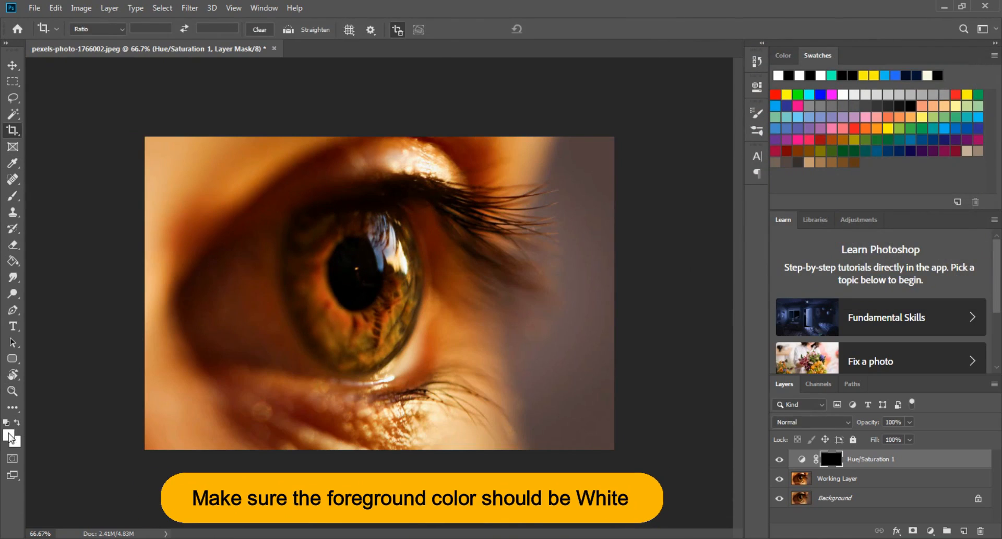
key("d")
key("b")
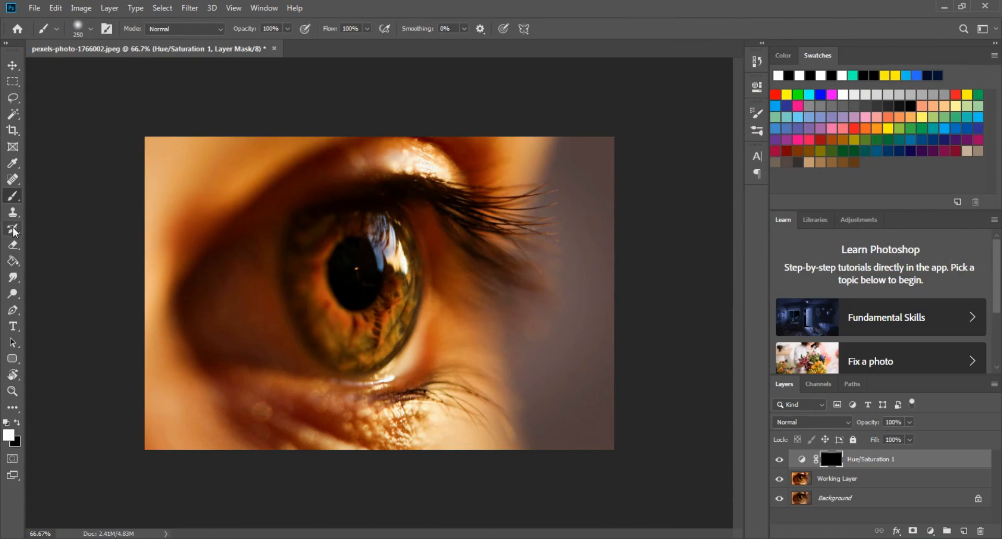
Reduce the brush to 125 px and paint the Hue/Saturation mask white over the iris and black over the pupil.
key("bracketleft")
key("bracketleft")
key("bracketleft")
key("bracketleft")
mouse_move(326, 275)
left_mouse_down()
mouse_move(351, 313)
mouse_move(376, 273)
mouse_move(341, 247)
mouse_move(326, 270)
mouse_move(327, 235)
mouse_move(341, 222)
mouse_move(360, 237)
mouse_move(367, 229)
mouse_move(316, 264)
mouse_move(312, 298)
mouse_move(323, 312)
mouse_move(340, 314)
mouse_move(301, 255)
mouse_move(323, 241)
left_mouse_up()
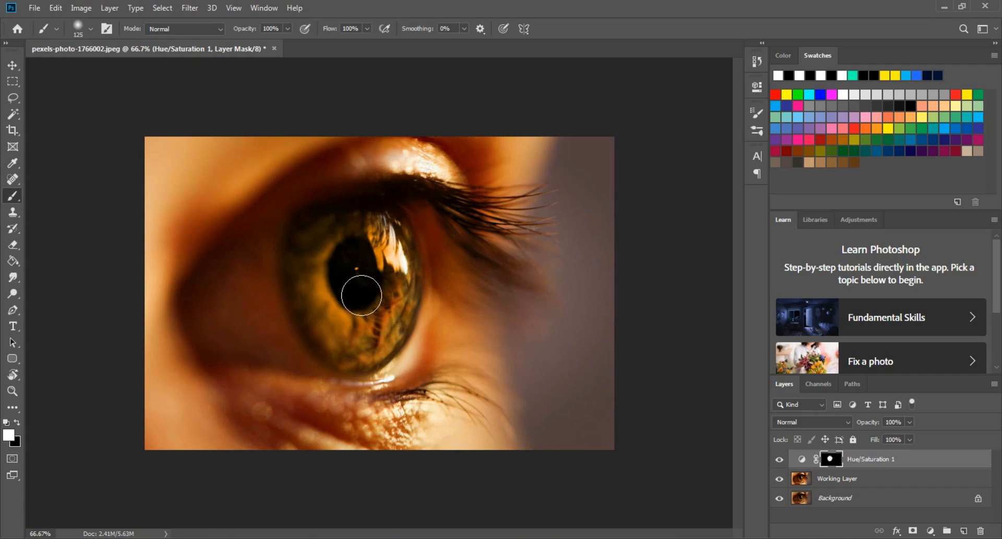
left_click(17, 422)
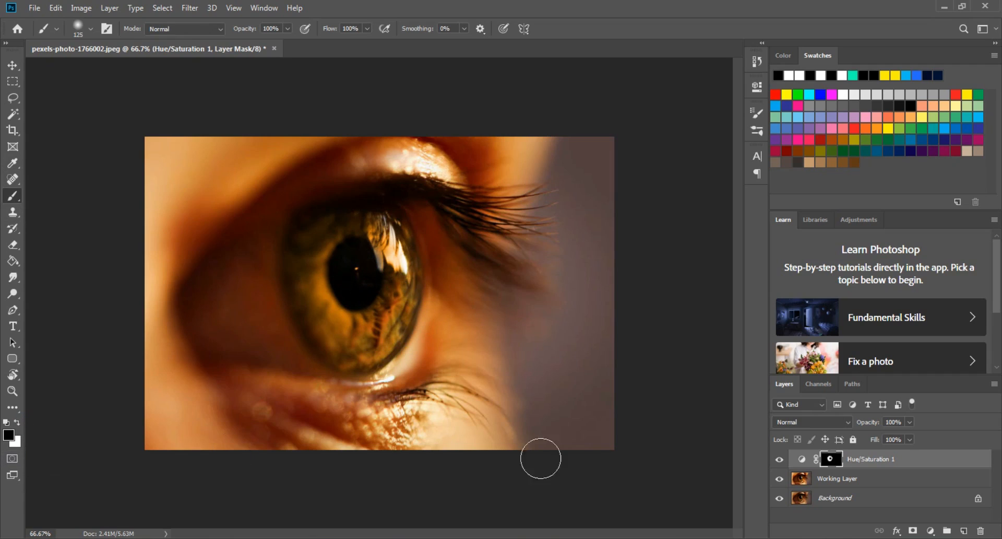
Add a Brightness/Contrast adjustment layer with Brightness 48 and Contrast 29, and invert its mask to black.
left_click(930, 530)
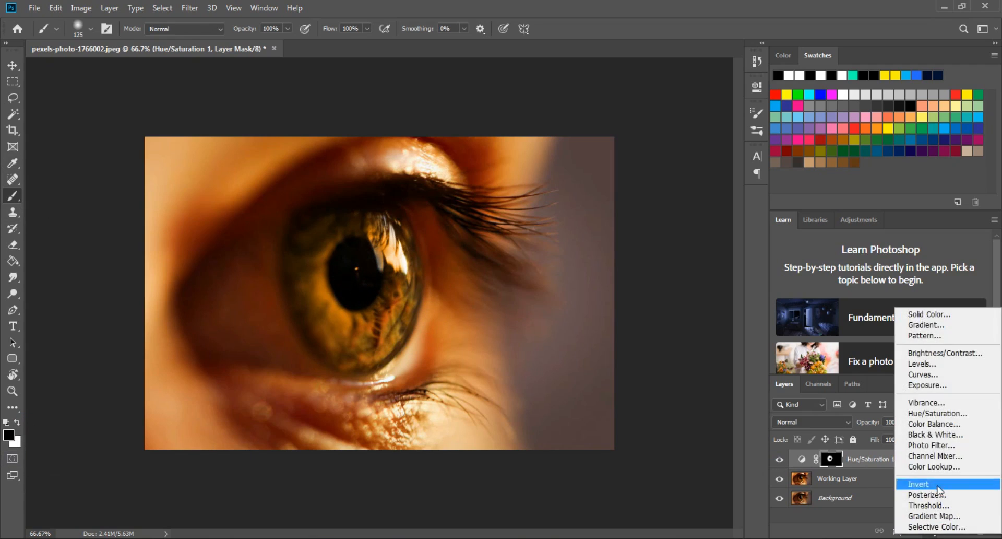
left_click(941, 354)
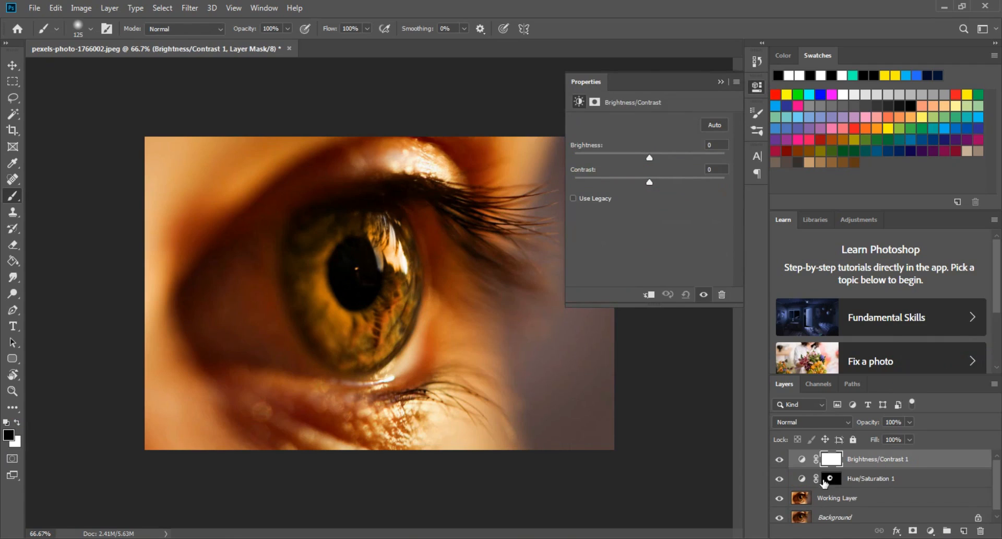
left_click(663, 154)
left_click_drag(665, 158, 666, 158)
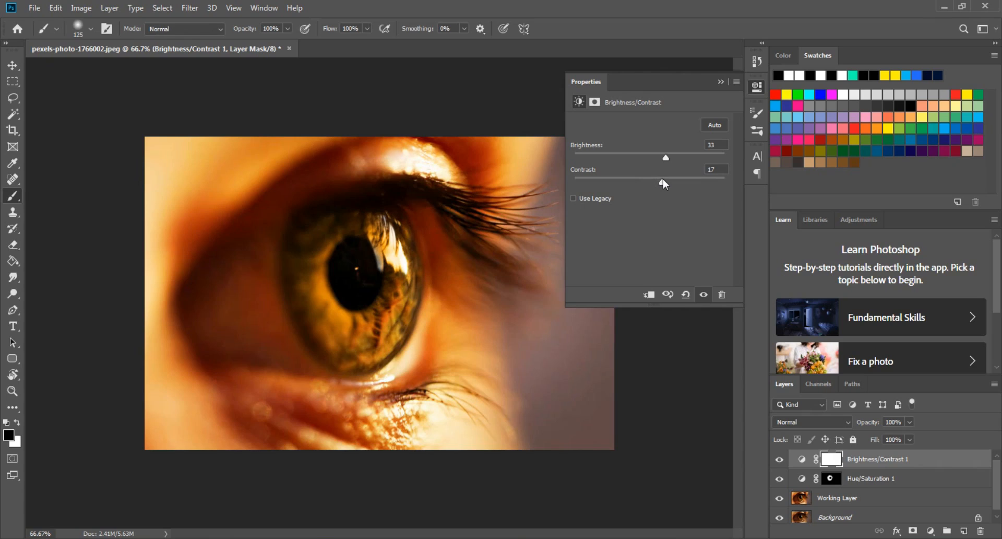
mouse_move(663, 179)
left_mouse_down()
mouse_move(624, 179)
mouse_move(663, 183)
mouse_move(673, 165)
left_mouse_up()
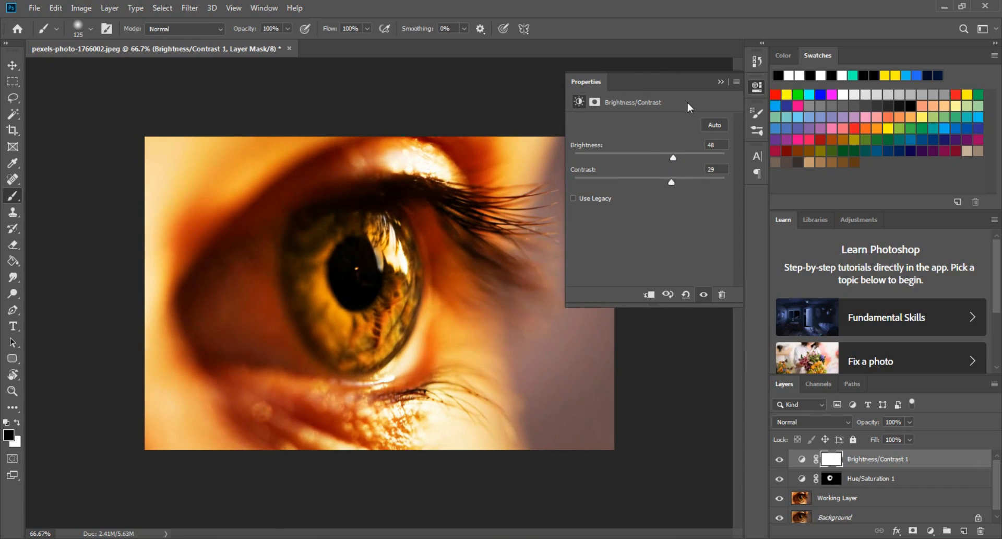
left_click(720, 82)
key("ctrl+i")
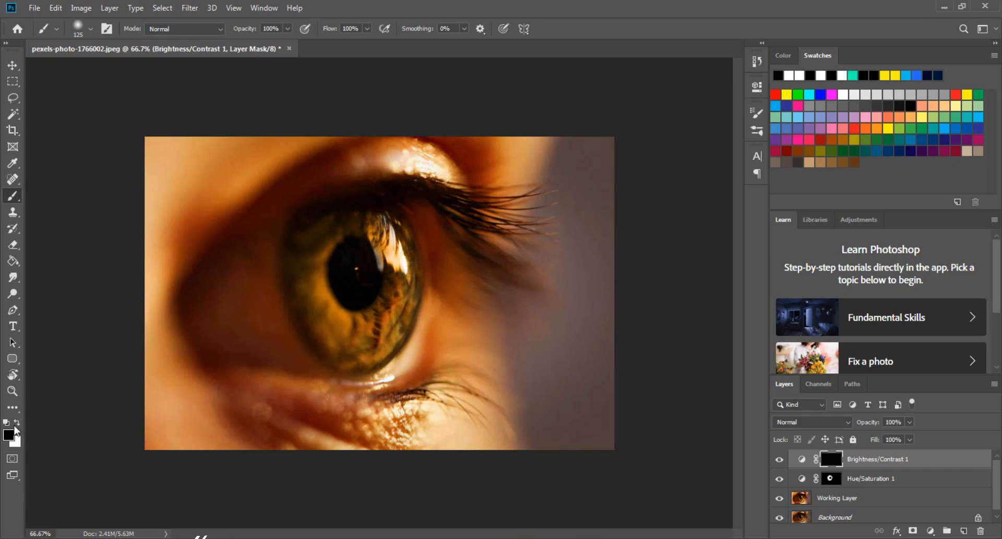
Reduce the brush to 70 px and paint white on the Brightness/Contrast mask over parts of the iris around the pupil.
left_click(16, 421)
left_click(336, 326)
key("ctrl+z")
key("bracketleft")
key("bracketleft")
key("bracketleft")
key("bracketleft")
key("bracketleft")
key("bracketleft")
key("bracketleft")
key("bracketleft")
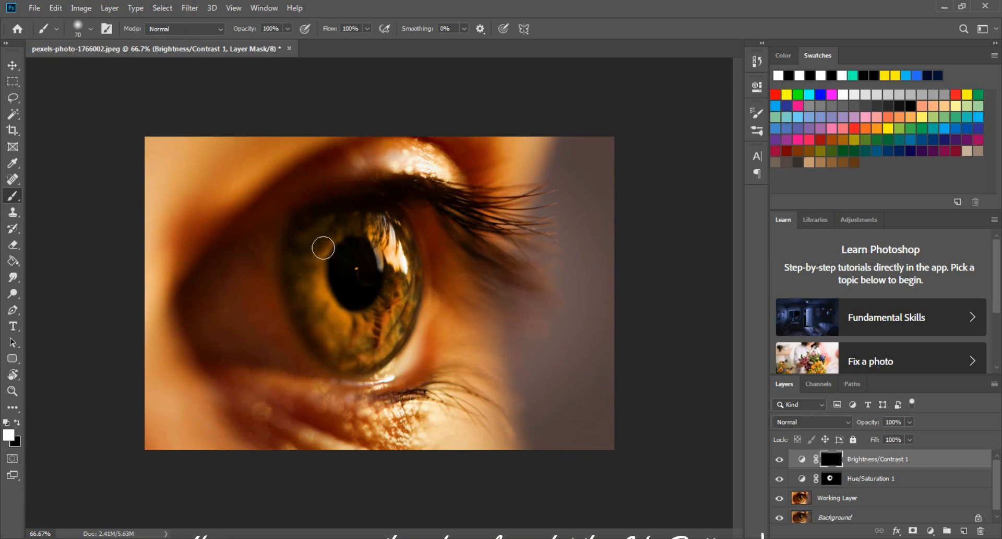
left_click_drag(395, 233, 399, 248)
mouse_move(367, 356)
left_mouse_down()
mouse_move(386, 339)
mouse_move(388, 299)
mouse_move(372, 344)
mouse_move(331, 354)
mouse_move(391, 357)
left_mouse_up()
key("v")
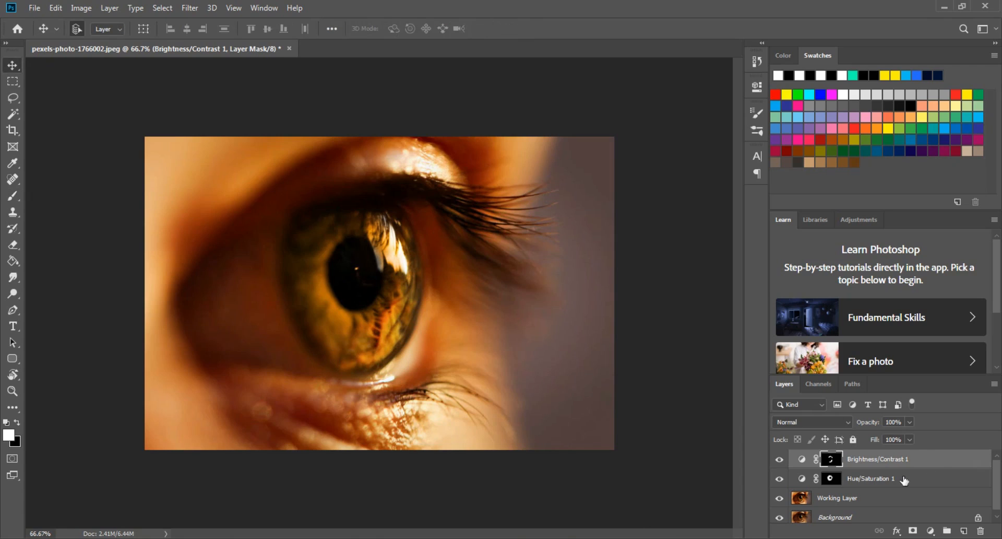
Add a second Hue/Saturation adjustment layer with Colorize on, Hue 21 and Saturation 81, and invert its mask to black.
left_click(929, 528)
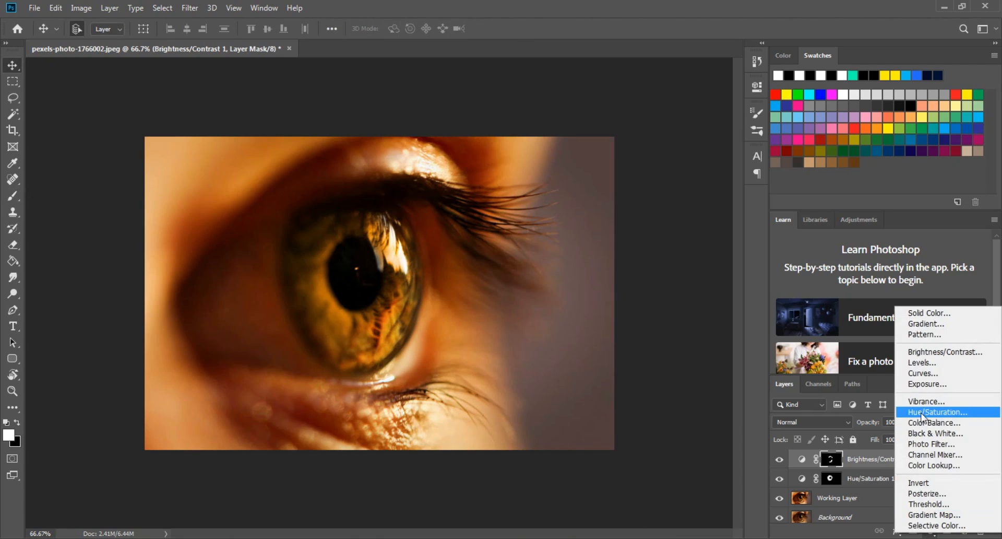
left_click(934, 413)
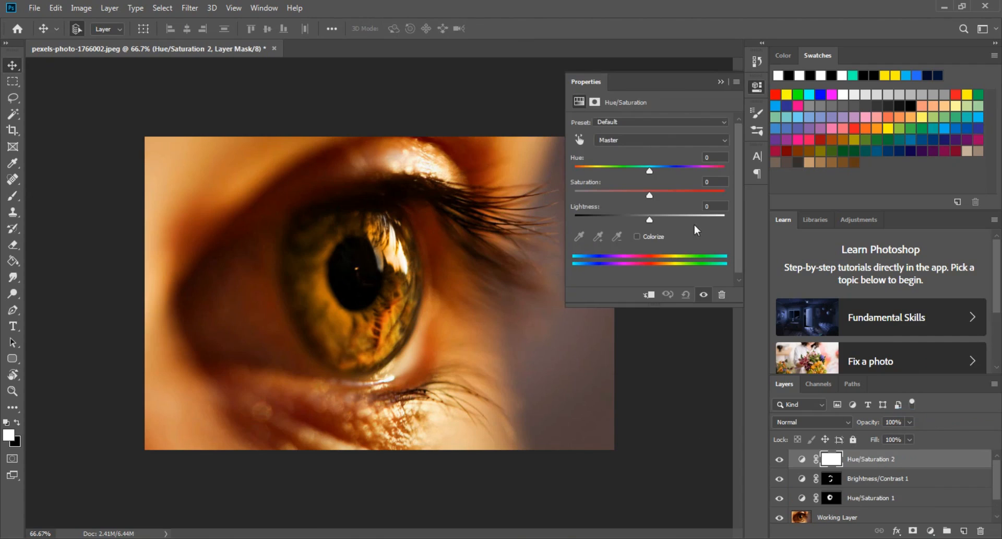
left_click(645, 238)
left_click(695, 192)
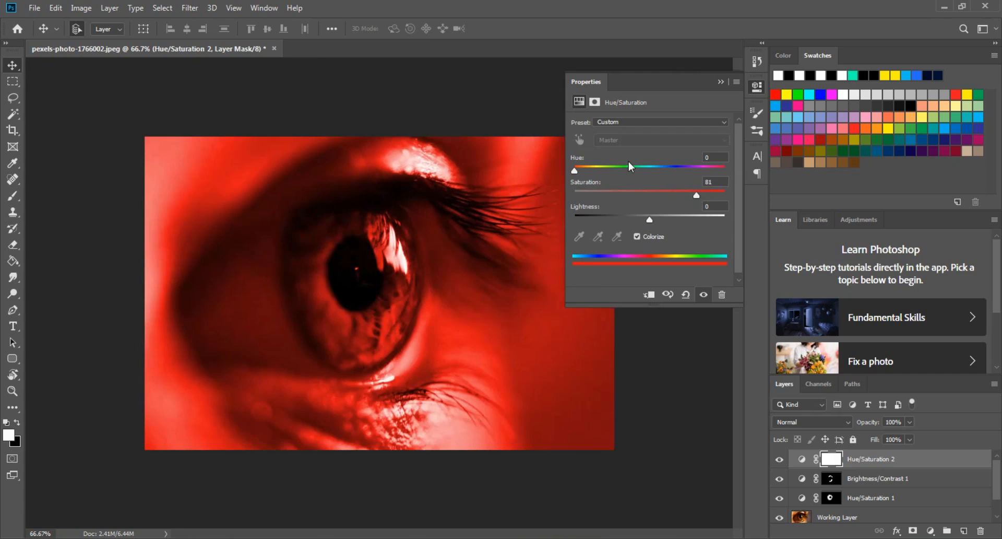
left_click_drag(632, 168, 586, 185)
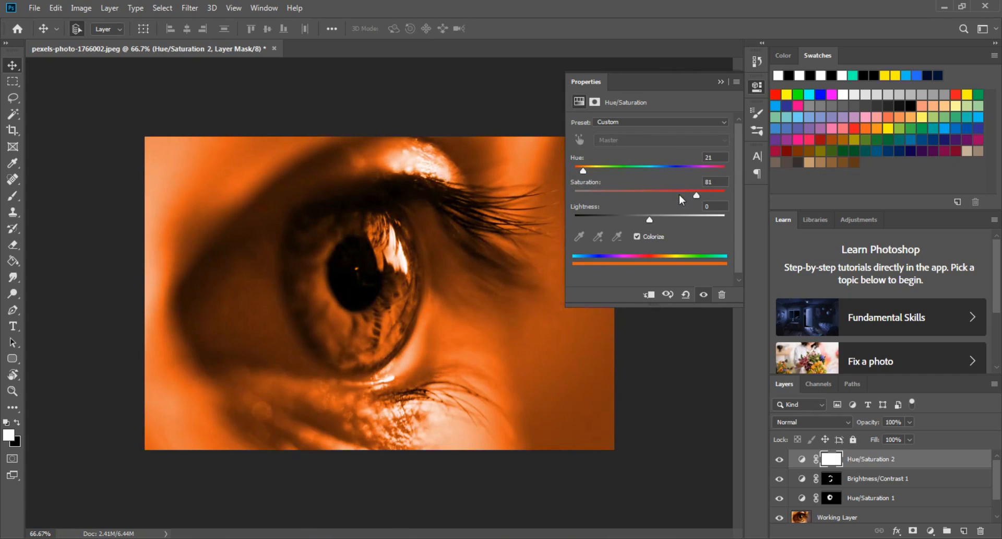
left_click(721, 82)
key("ctrl+i")
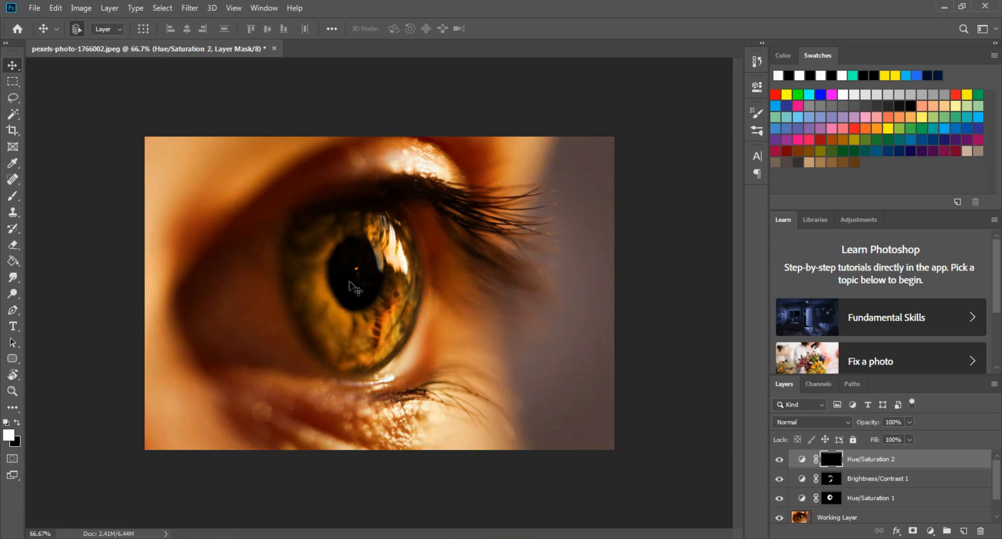
Enlarge the brush to 90 px and paint the new Hue/Saturation mask white over the iris's right side.
left_click(14, 195)
key("bracketright")
key("bracketright")
key("bracketright")
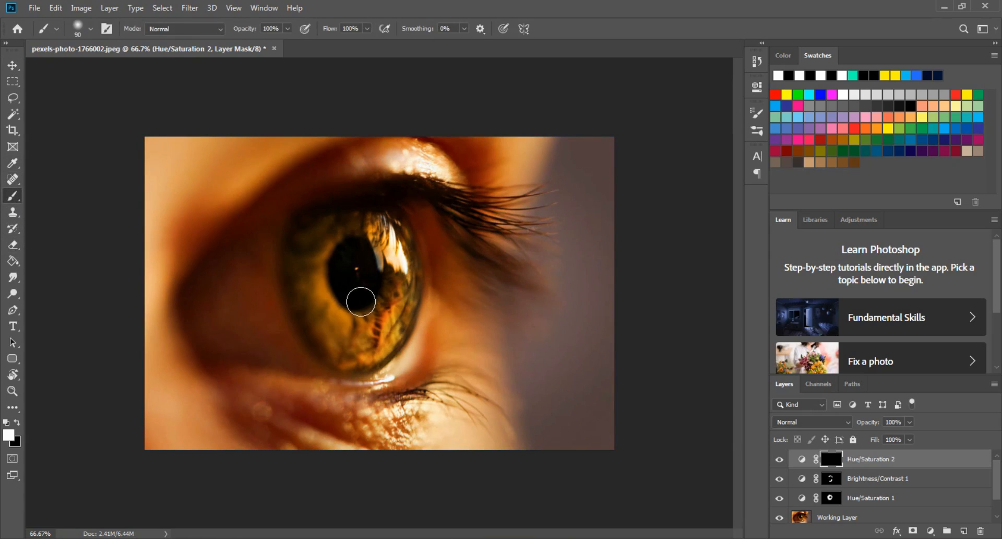
mouse_move(394, 292)
left_mouse_down()
mouse_move(400, 242)
mouse_move(353, 221)
mouse_move(398, 258)
mouse_move(397, 312)
mouse_move(383, 336)
mouse_move(398, 270)
left_mouse_up()
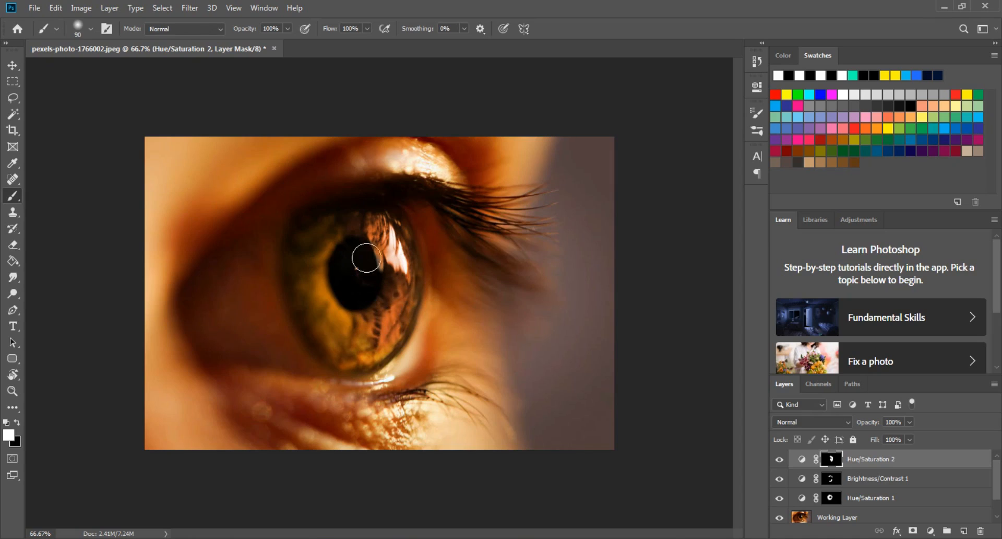
key("v")
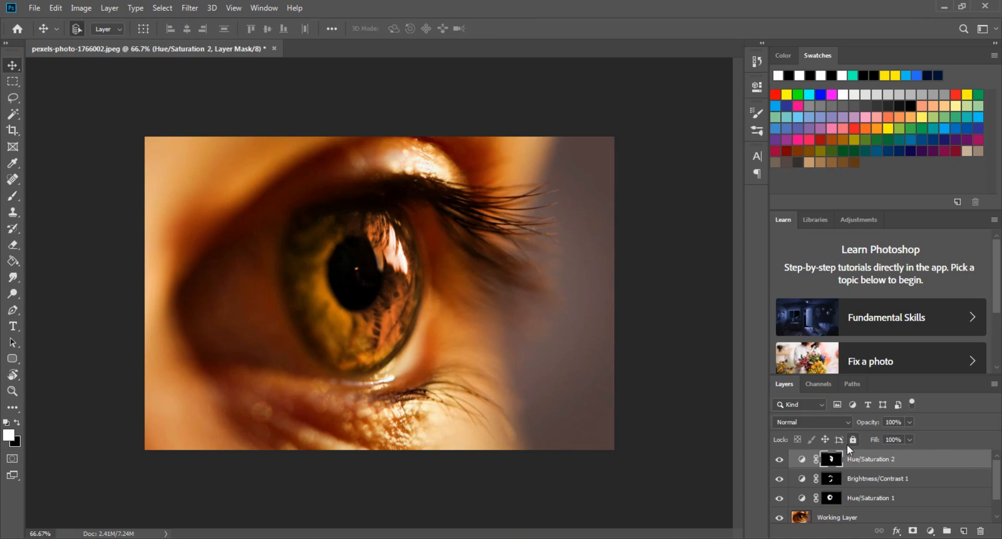
Paint white on the first Hue/Saturation layer's mask over the lower-right part of the iris.
left_click(837, 484)
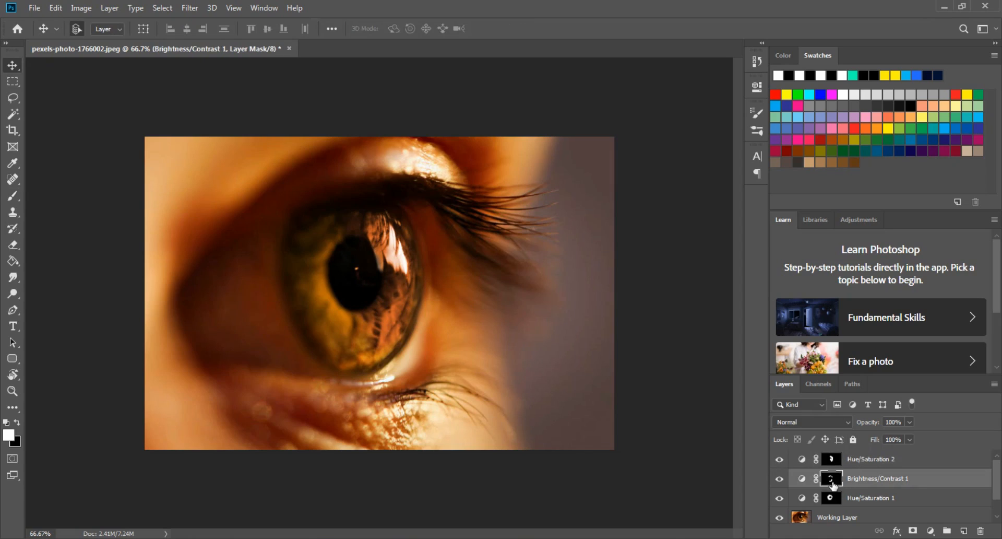
left_click(833, 499)
key("b")
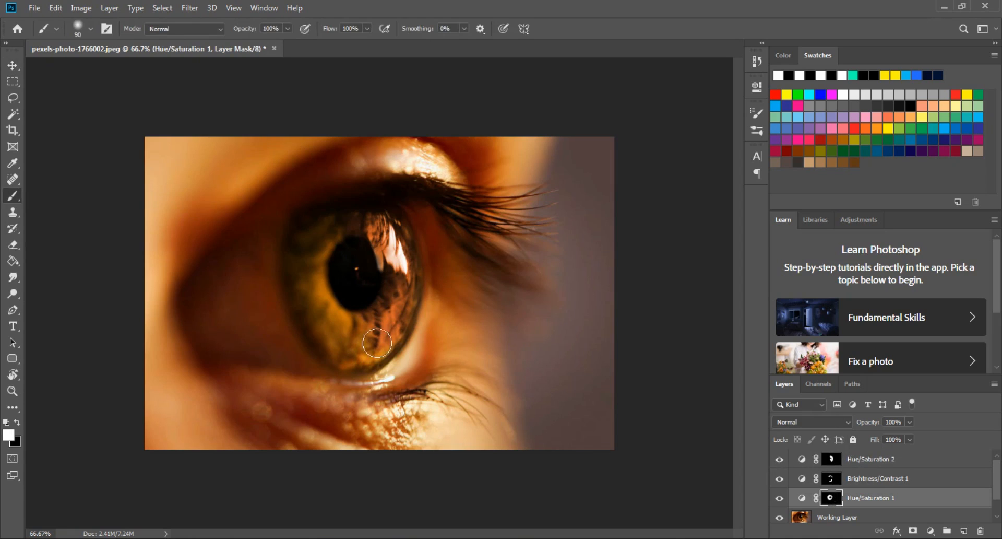
Switch the foreground to black and paint the second Hue/Saturation mask over the lower-right iris to remove the tint there.
left_click(830, 460)
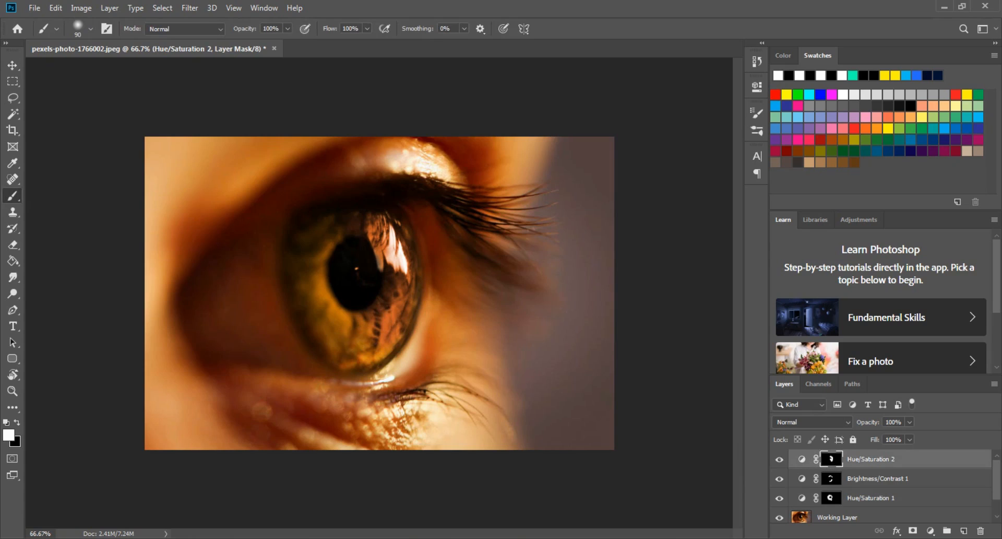
left_click(18, 422)
mouse_move(374, 324)
left_mouse_down()
mouse_move(385, 342)
mouse_move(384, 311)
left_mouse_up()
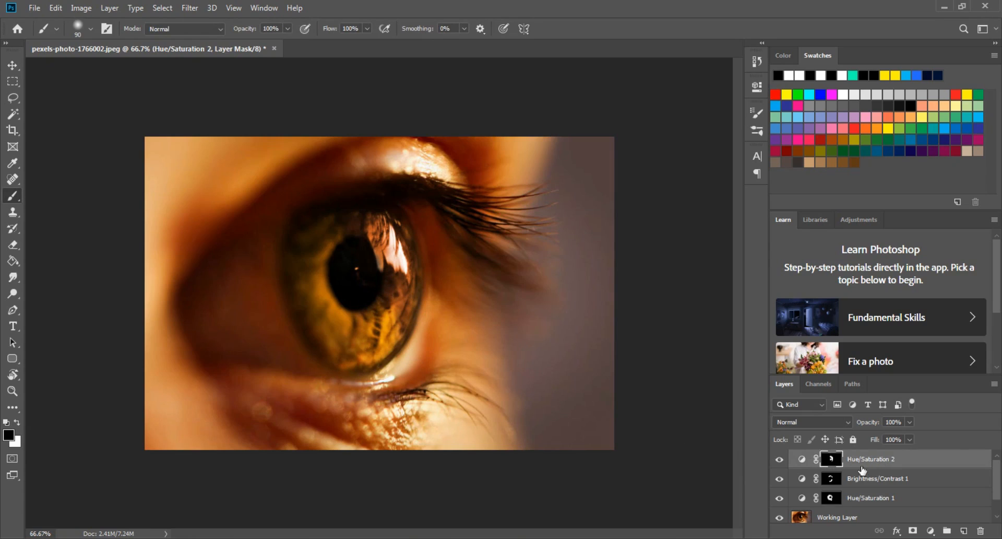
Set the second Hue/Saturation layer's Hue to 29 and Saturation to 100.
double_click(834, 460)
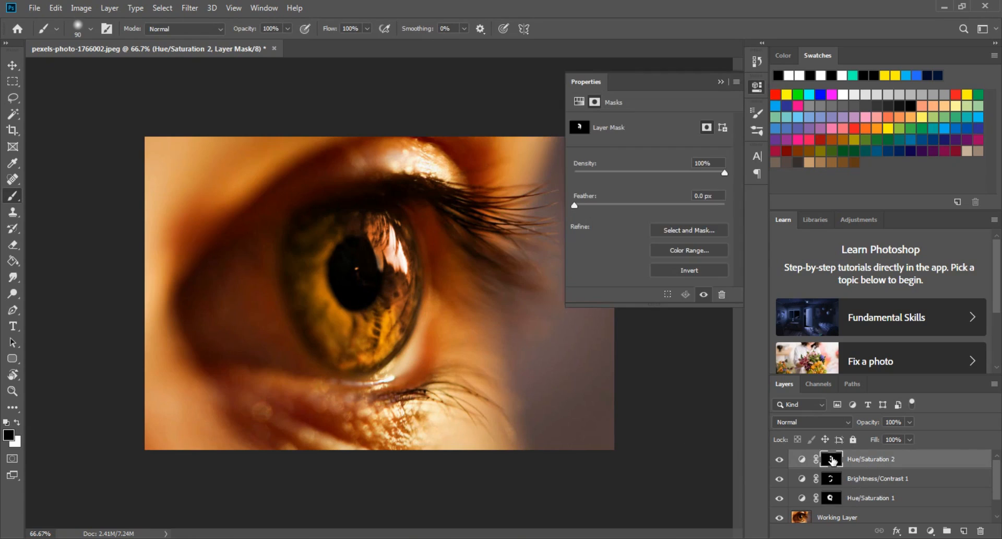
left_click(576, 104)
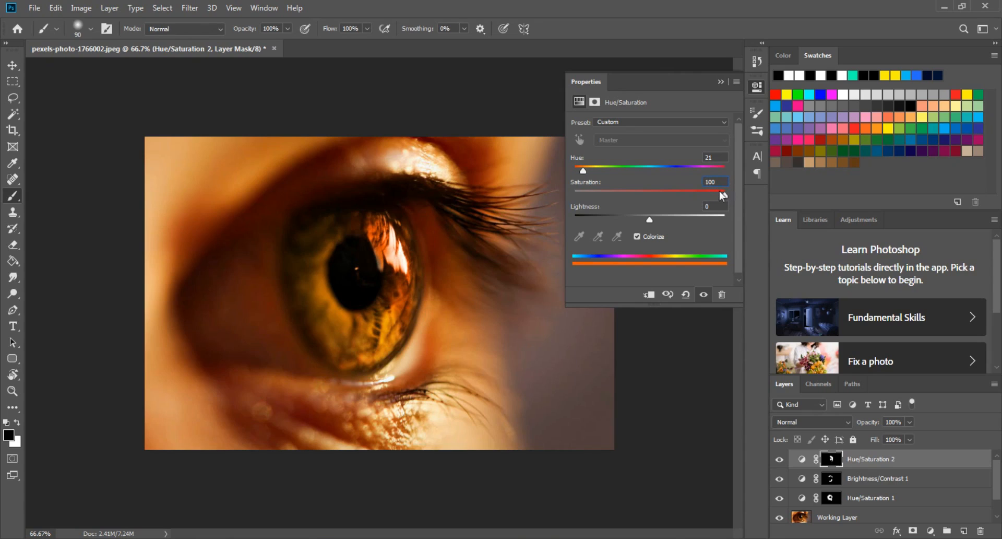
key("Return")
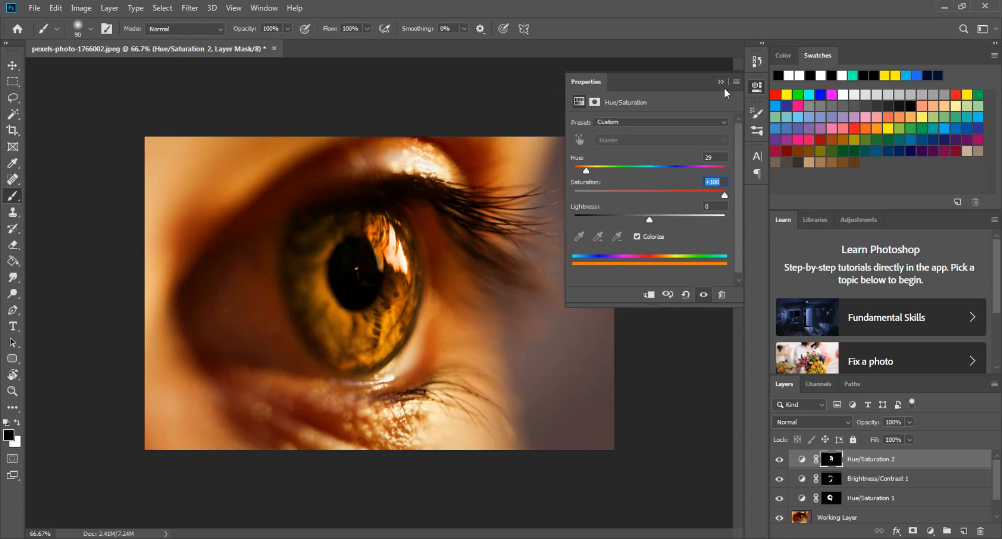
left_click_drag(729, 89, 733, 92)
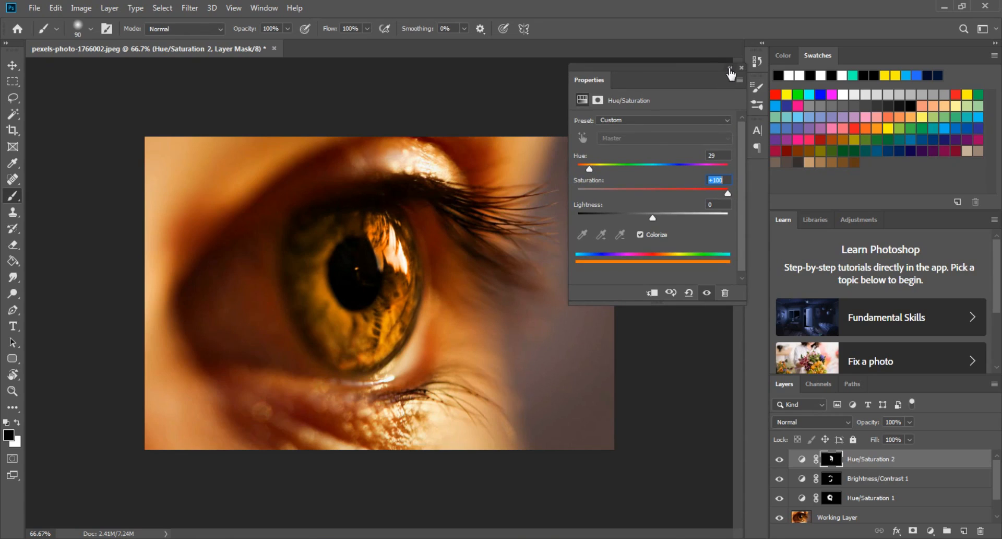
left_click(729, 69)
Convert the locked Background into a regular layer and move it to the top of the layer stack.
left_click(13, 67)
key("ctrl+minus")
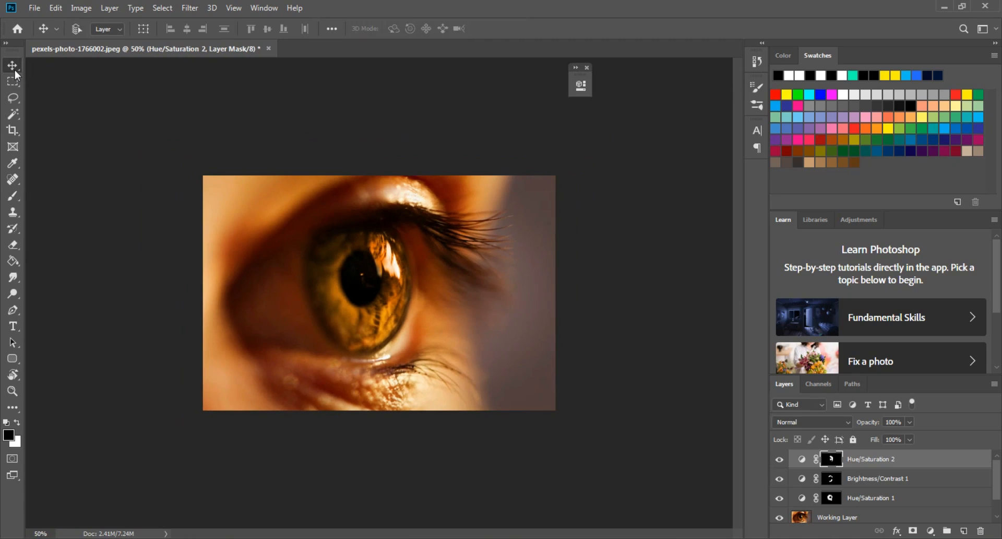
scroll(827, 508, "down", 1)
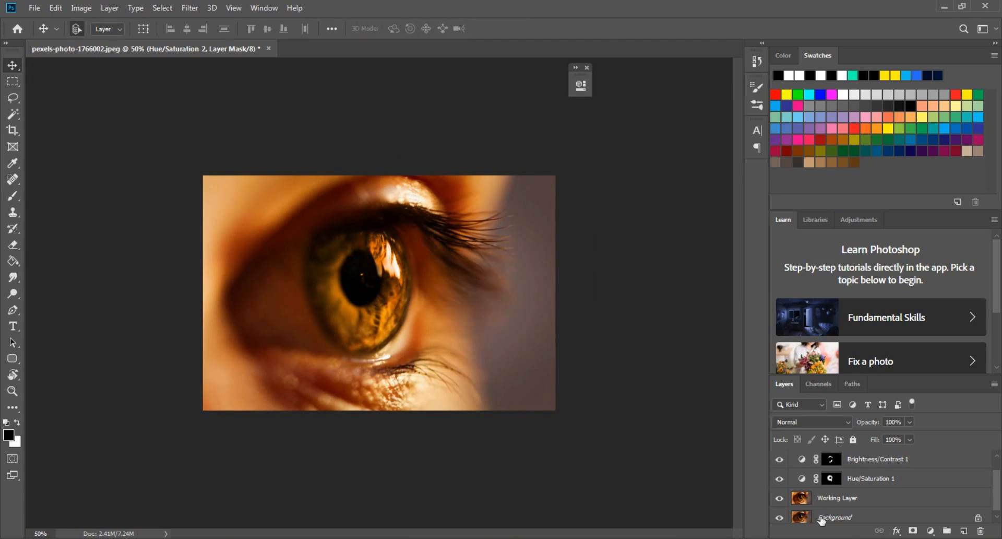
left_click(823, 519)
double_click(801, 515)
left_click(600, 159)
key("ctrl+]")
key("ctrl+]")
key("ctrl+]")
key("ctrl+]")
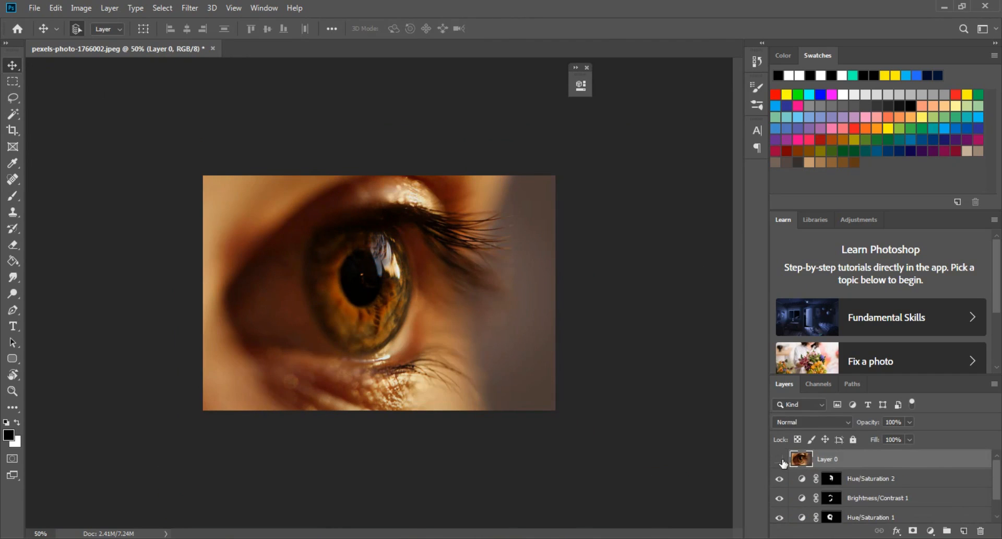
Compare the image with and without the original photo layer, and leave that layer hidden.
left_click(779, 459)
key("ctrl+z")
key("ctrl+shift+z")
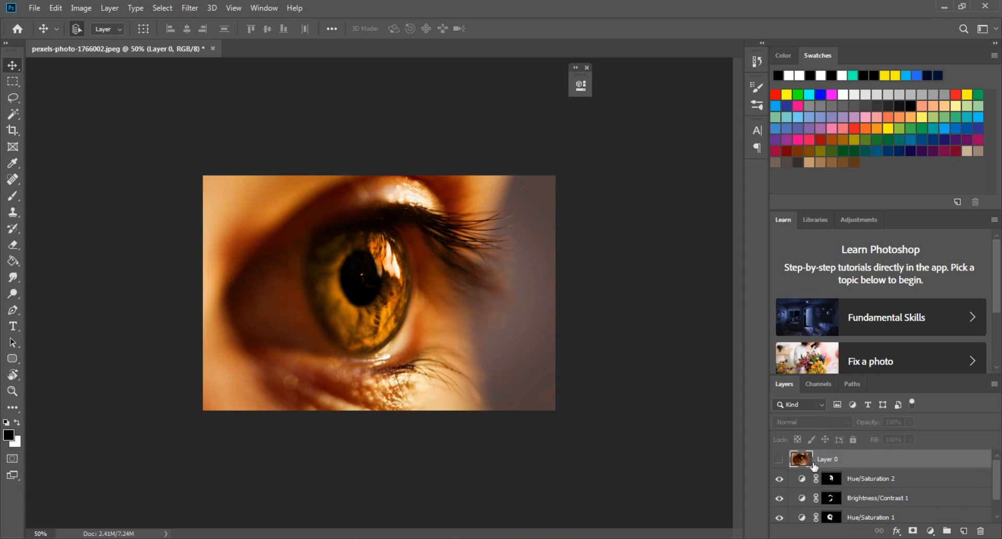
Duplicate the Working Layer together with its three adjustment layers and merge the copies into one layer.
left_click_drag(797, 471, 838, 521)
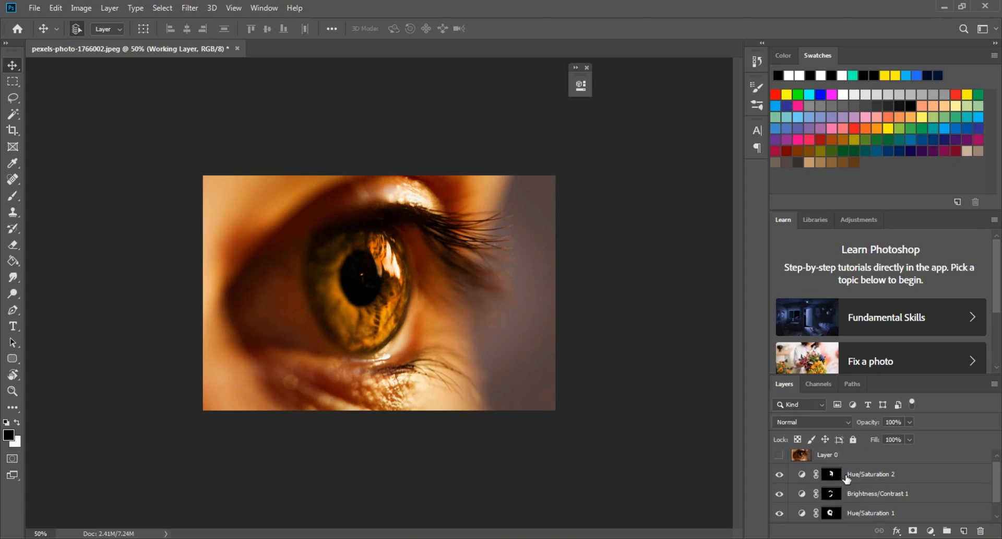
left_click(847, 478, "shift")
key("ctrl+j")
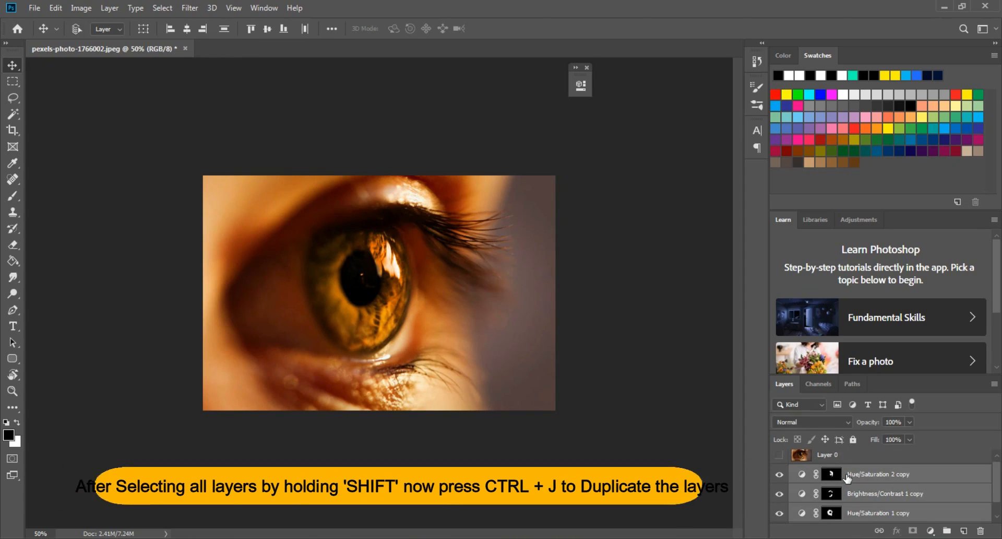
scroll(857, 483, "down", 2)
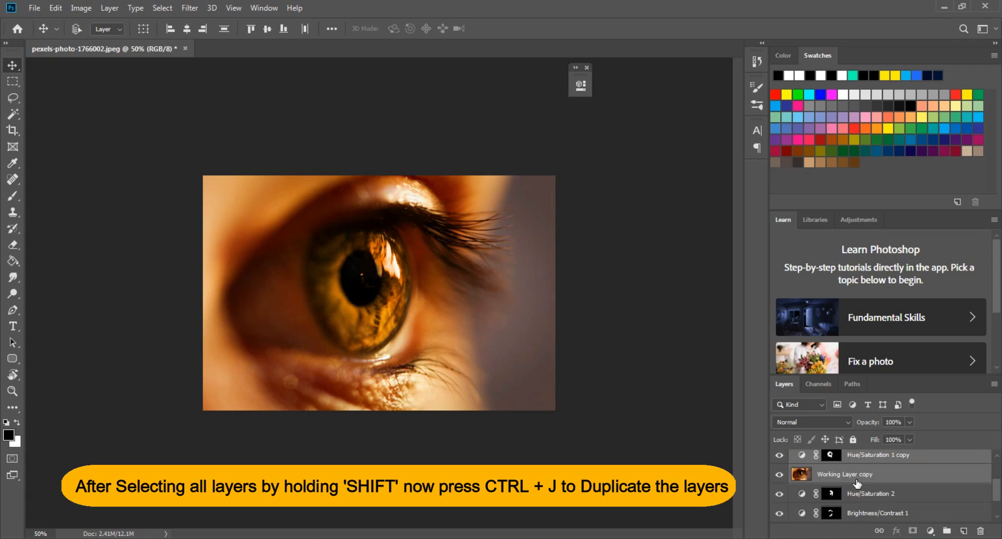
right_click(846, 466)
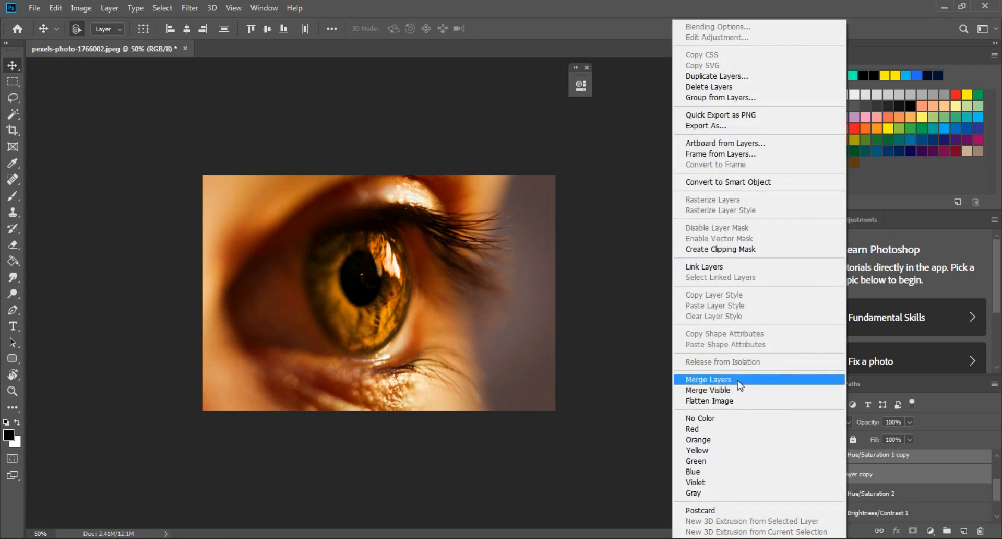
left_click(739, 384)
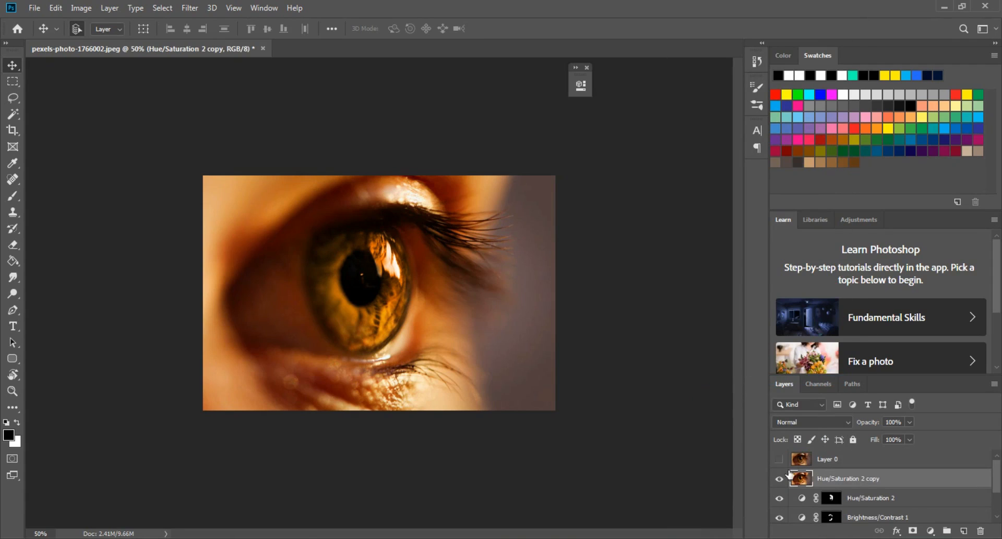
Compare the original photo layer with the merged layer by toggling visibility, ending with the merged layer shown and selected.
left_click(779, 479)
left_click(781, 460)
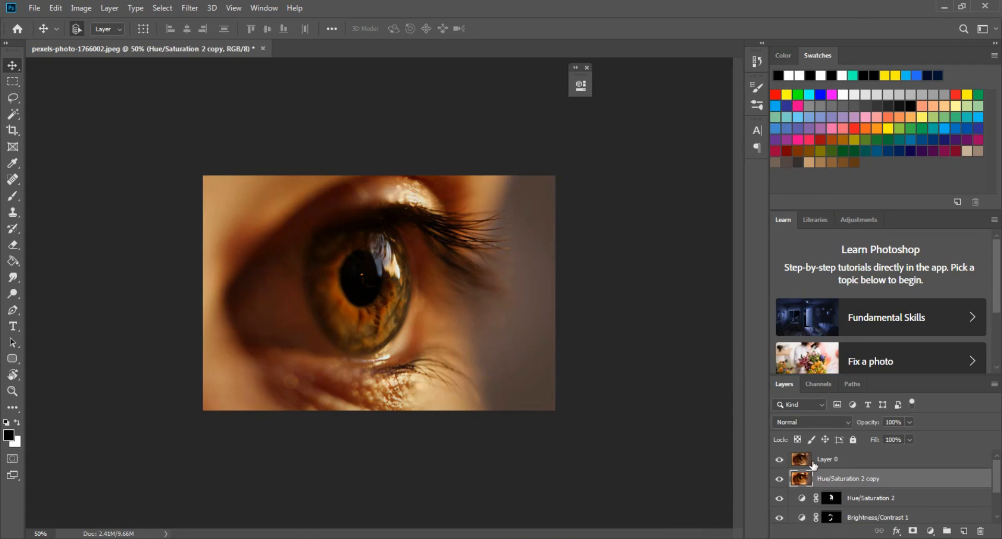
left_click(809, 462)
left_click(781, 461)
left_click(811, 485)
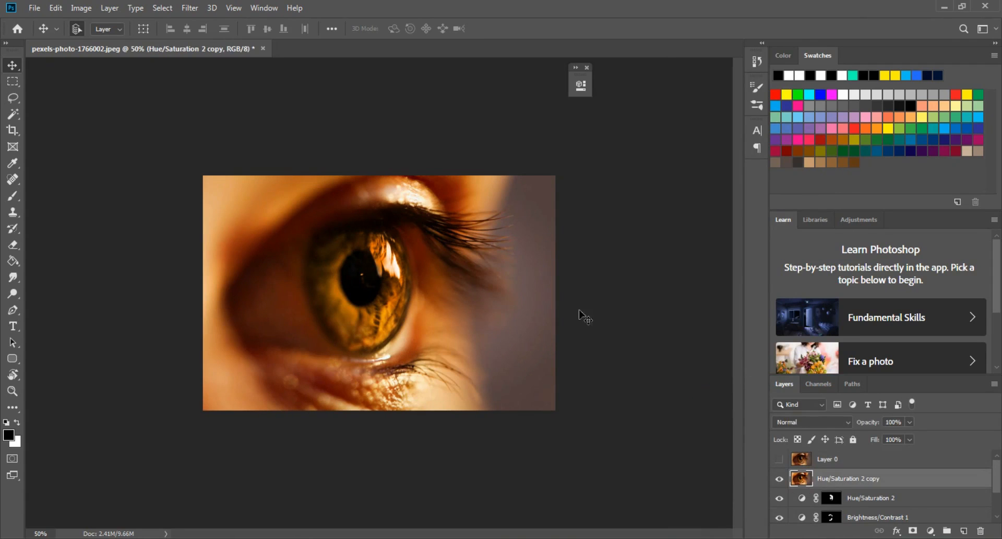
Apply a Motion Blur with an angle of 0° and a distance of 127 pixels to the merged layer.
left_click(191, 8)
mouse_move(302, 152)
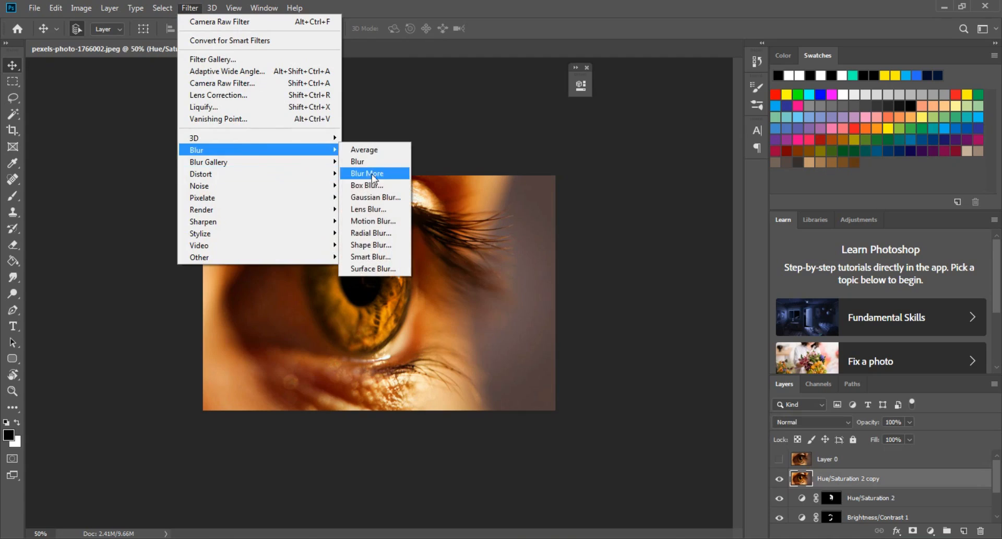
left_click(373, 221)
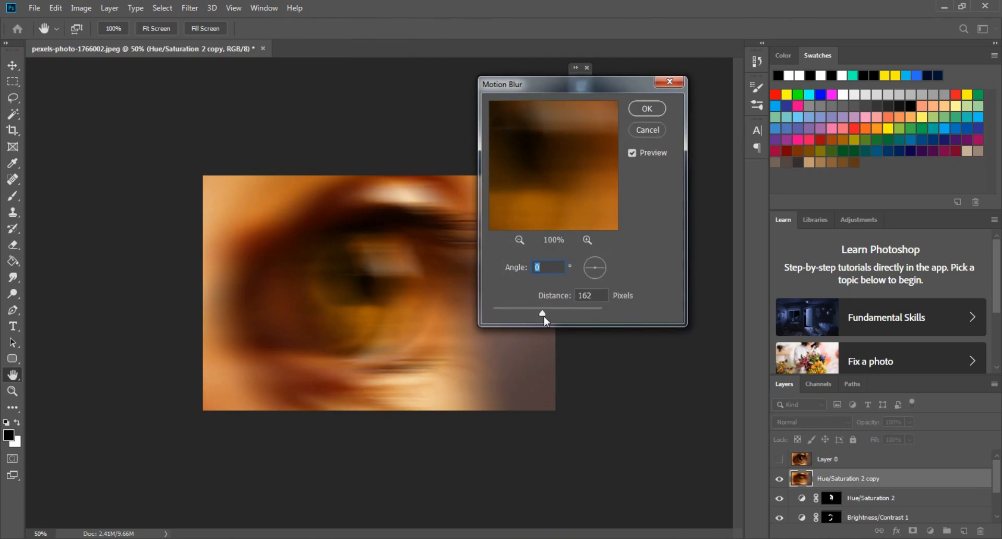
left_click_drag(543, 312, 533, 315)
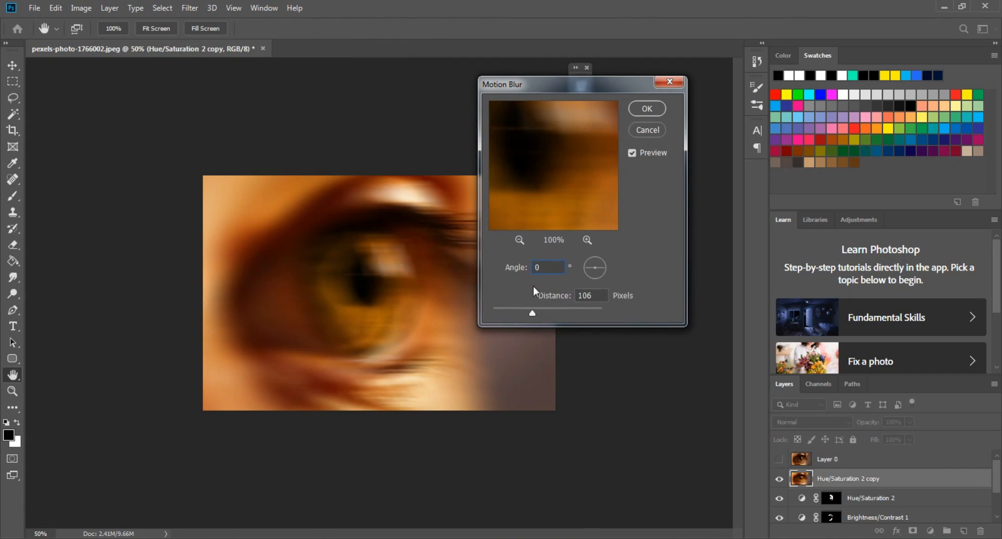
left_click_drag(531, 312, 537, 317)
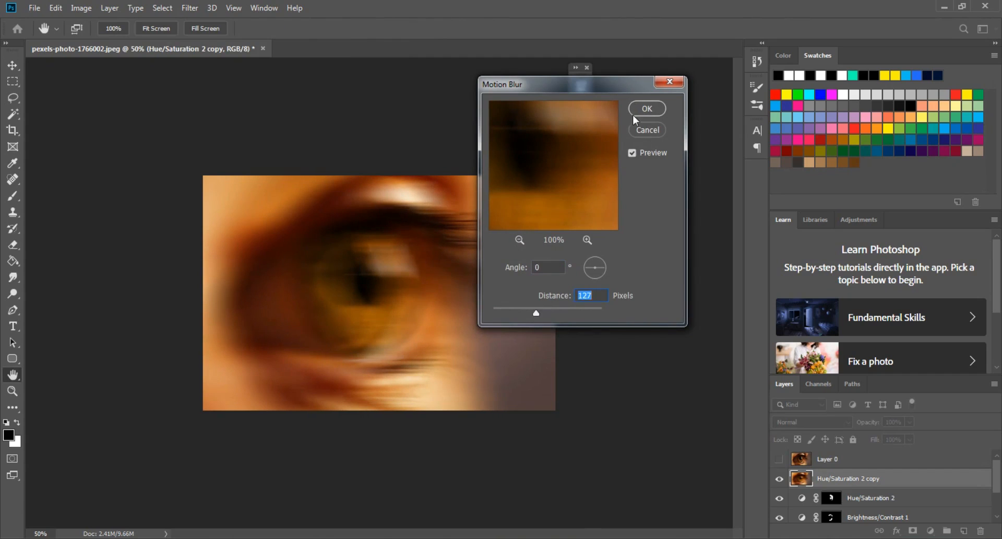
left_click(645, 109)
Erase the motion blur over the iris and pupil using the Eraser at 70% opacity with a 600-pixel brush.
left_click(13, 180)
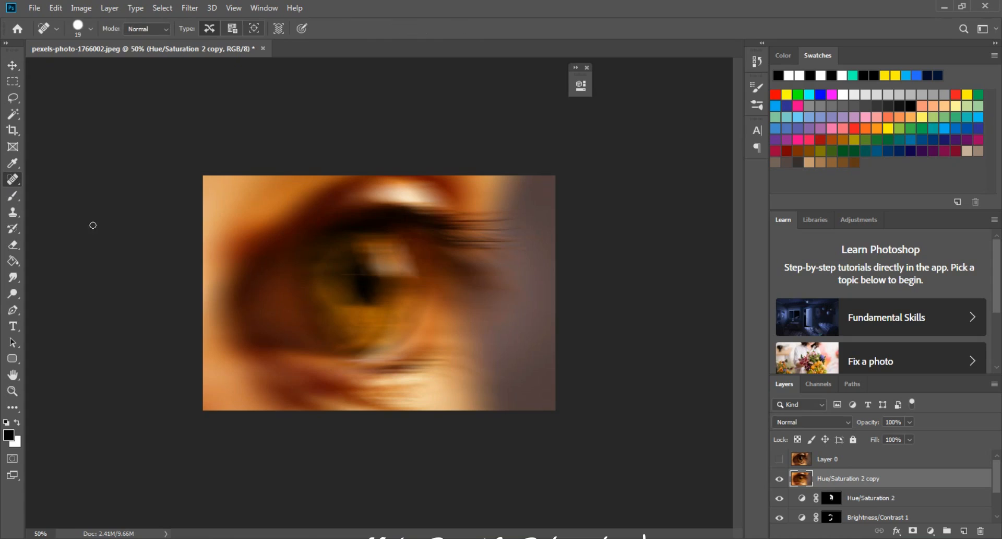
left_click(13, 244)
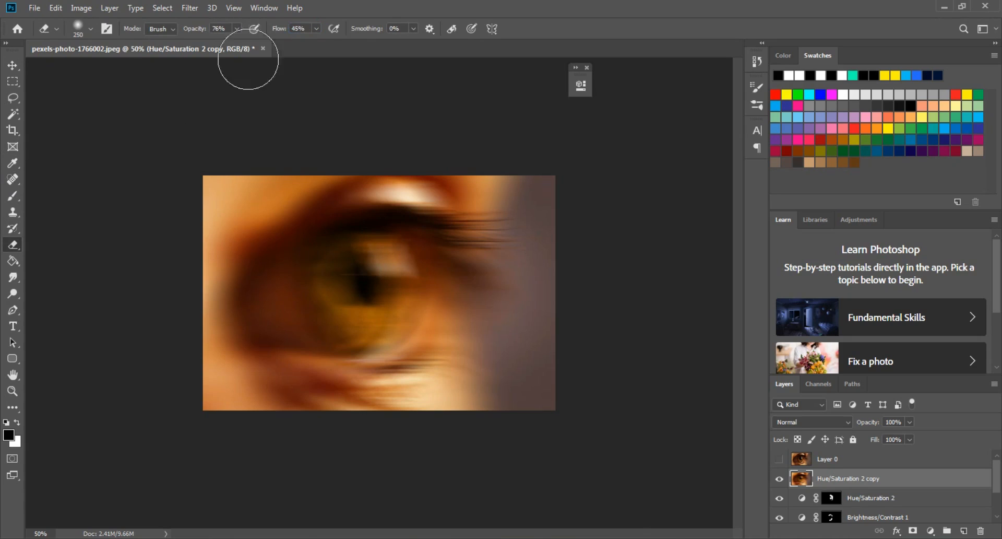
type("70")
left_click(360, 272)
key("]")
key("]")
key("]")
key("]")
left_click(364, 286)
left_click(364, 287)
left_click(360, 270)
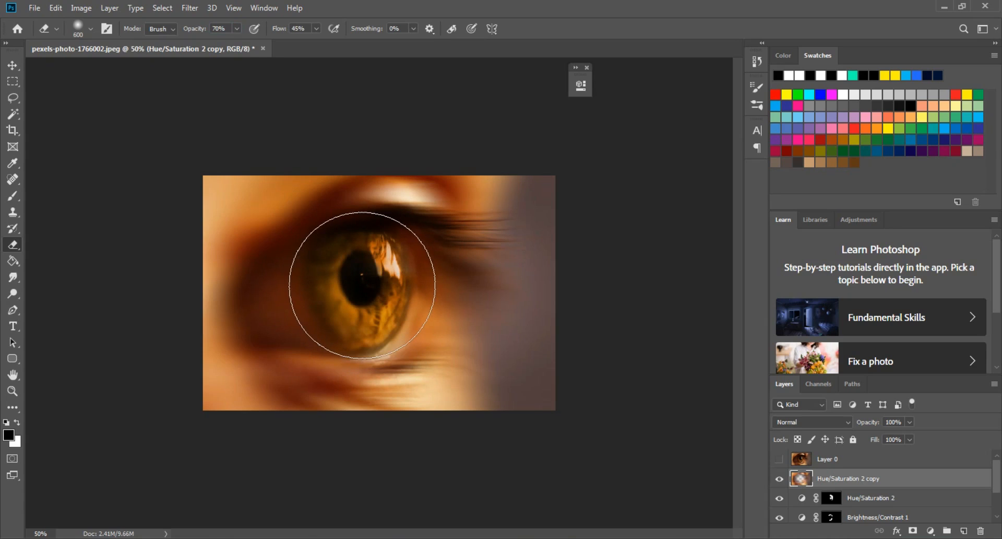
Erase the remaining blur along the edges of the iris with a 250-pixel eraser brush.
key("[")
key("[")
key("[")
key("[")
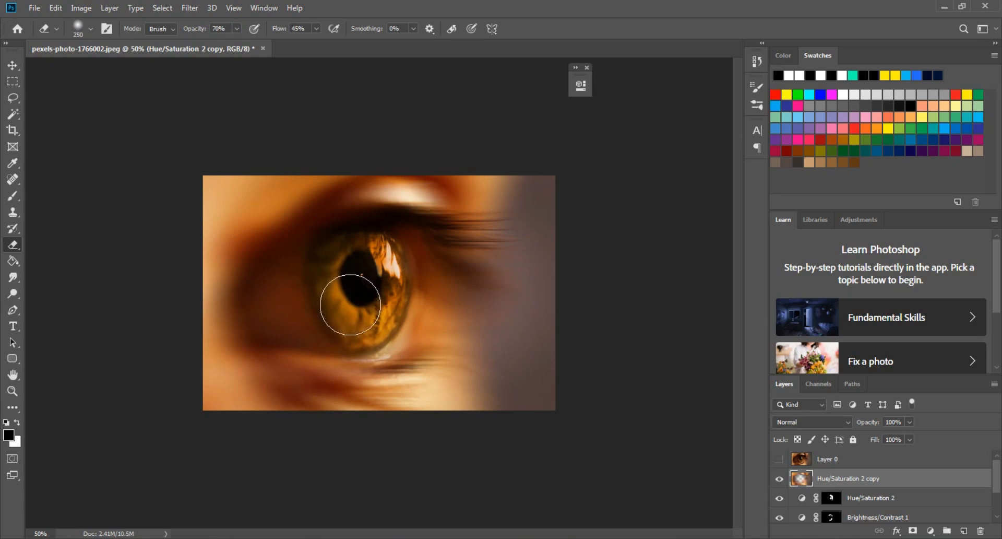
mouse_move(399, 249)
left_mouse_down()
mouse_move(430, 272)
mouse_move(396, 251)
mouse_move(338, 255)
mouse_move(285, 316)
mouse_move(371, 332)
left_mouse_up()
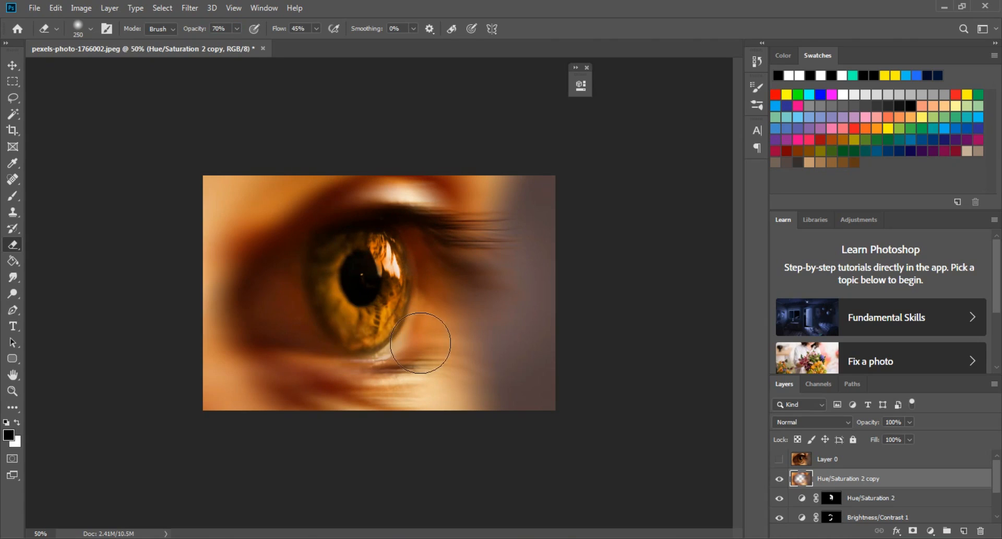
Erase the motion blur over the eyelashes and eyelids with a 500-pixel brush, and check the layer's effect by toggling its visibility.
key("bracketright")
key("bracketright")
key("bracketright")
key("bracketright")
key("bracketright")
key("bracketright")
mouse_move(357, 270)
left_mouse_down()
mouse_move(310, 374)
mouse_move(277, 370)
mouse_move(336, 371)
mouse_move(425, 392)
mouse_move(428, 360)
mouse_move(424, 335)
mouse_move(372, 254)
mouse_move(280, 221)
mouse_move(338, 271)
mouse_move(473, 236)
mouse_move(459, 373)
mouse_move(501, 261)
mouse_move(489, 369)
mouse_move(471, 300)
mouse_move(457, 356)
mouse_move(178, 400)
mouse_move(226, 357)
mouse_move(242, 300)
mouse_move(229, 238)
mouse_move(237, 213)
mouse_move(354, 172)
mouse_move(421, 172)
mouse_move(537, 197)
mouse_move(527, 257)
mouse_move(491, 333)
mouse_move(582, 410)
mouse_move(408, 344)
mouse_move(350, 304)
left_mouse_up()
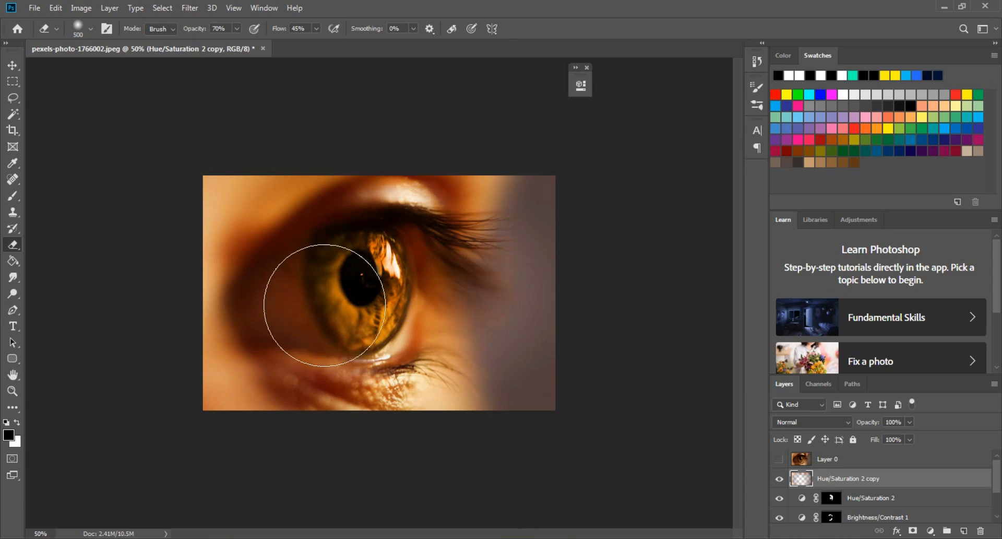
key("v")
left_click(780, 480)
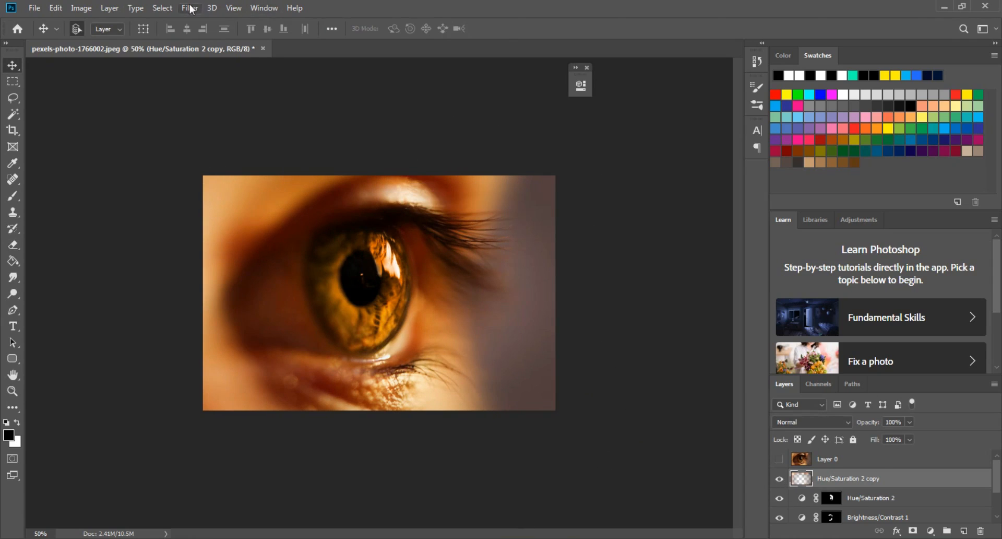
Deepen the blurred layer's shadows with a Levels adjustment, setting the black input level to 26.
left_click(80, 9)
mouse_move(117, 46)
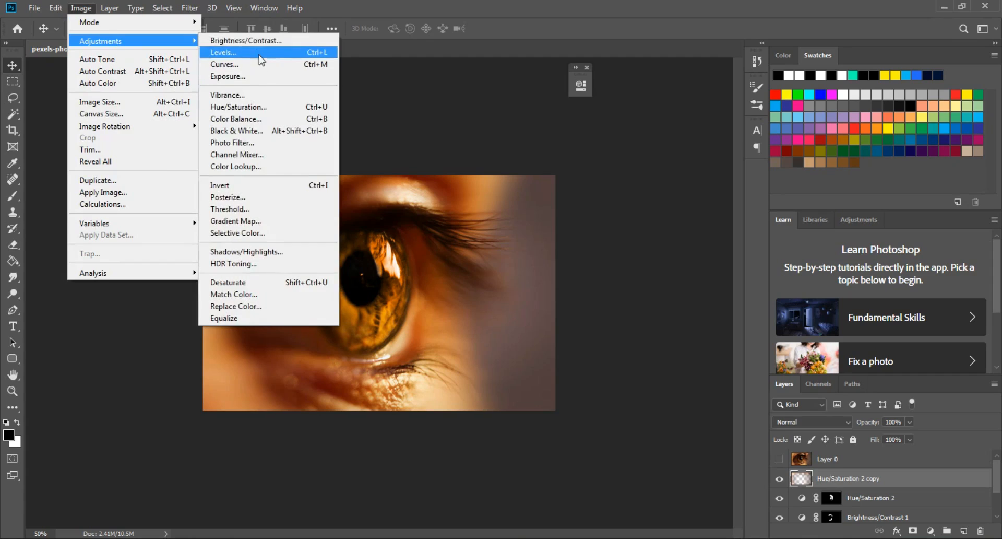
left_click(261, 53)
left_click_drag(680, 200, 694, 206)
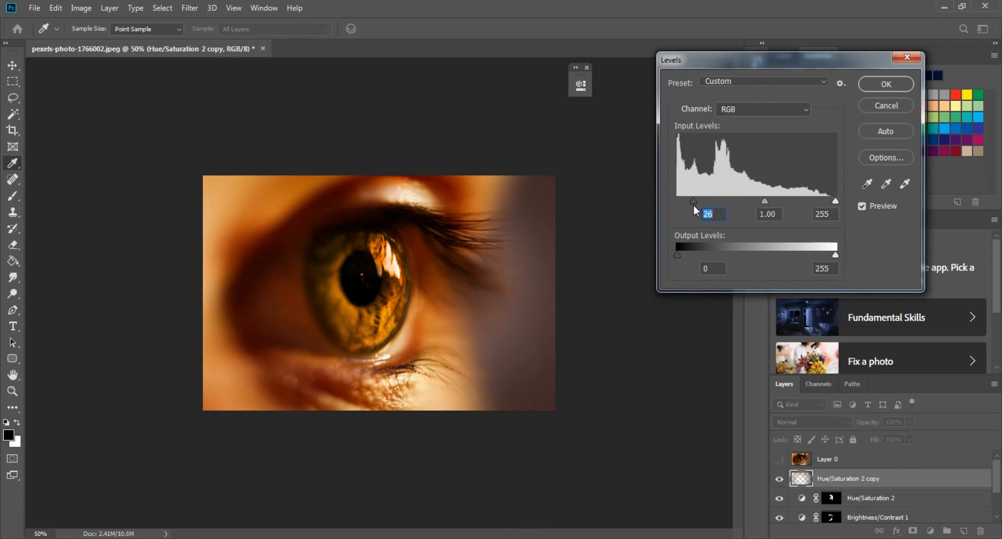
left_click_drag(761, 202, 763, 202)
left_click(829, 203)
key("Return")
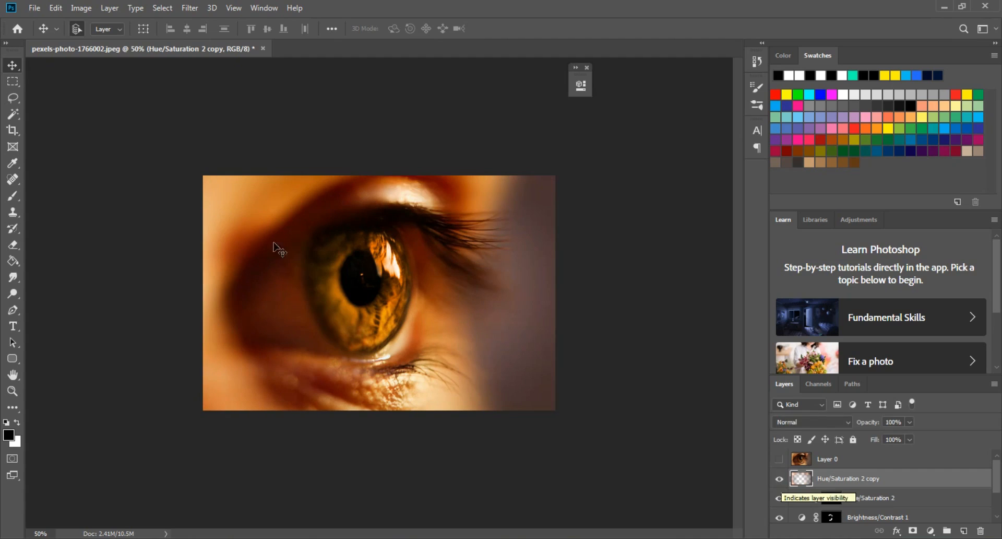
key("e")
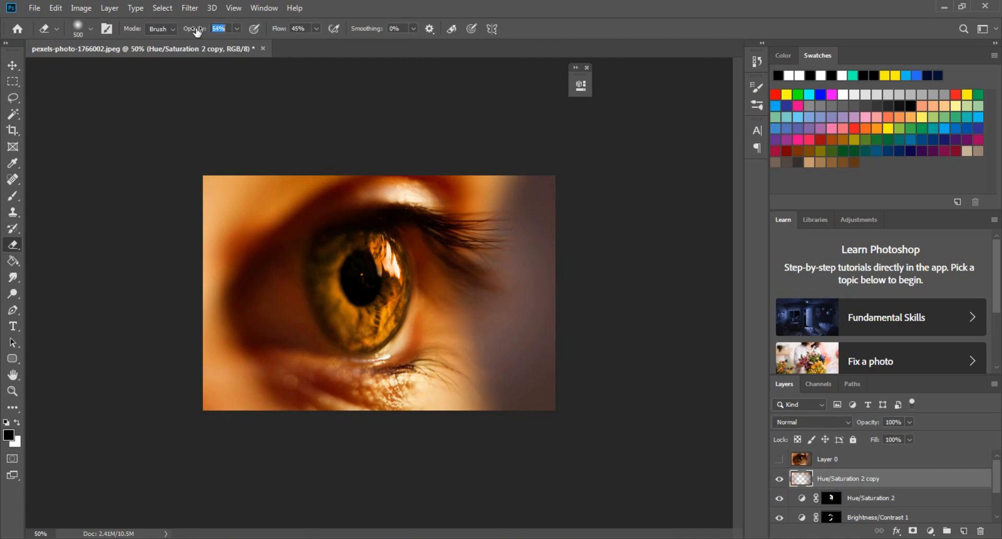
key("v")
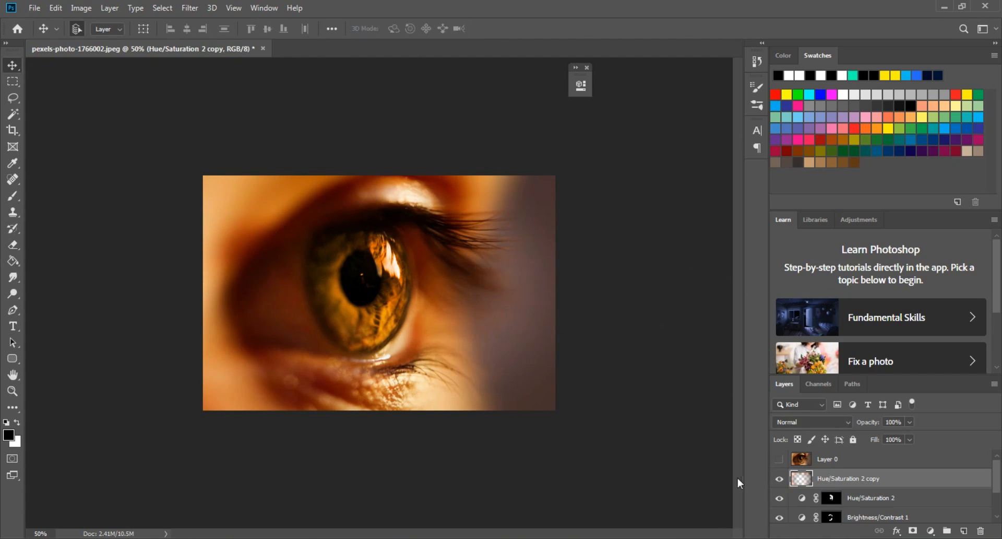
key("ctrl+minus")
key("ctrl+plus")
Open bokeh.jpg, cut its entire image and paste it into the eye photo as a new layer.
left_click(34, 8)
left_click(31, 30)
double_click(167, 116)
key("ctrl+a")
key("ctrl+x")
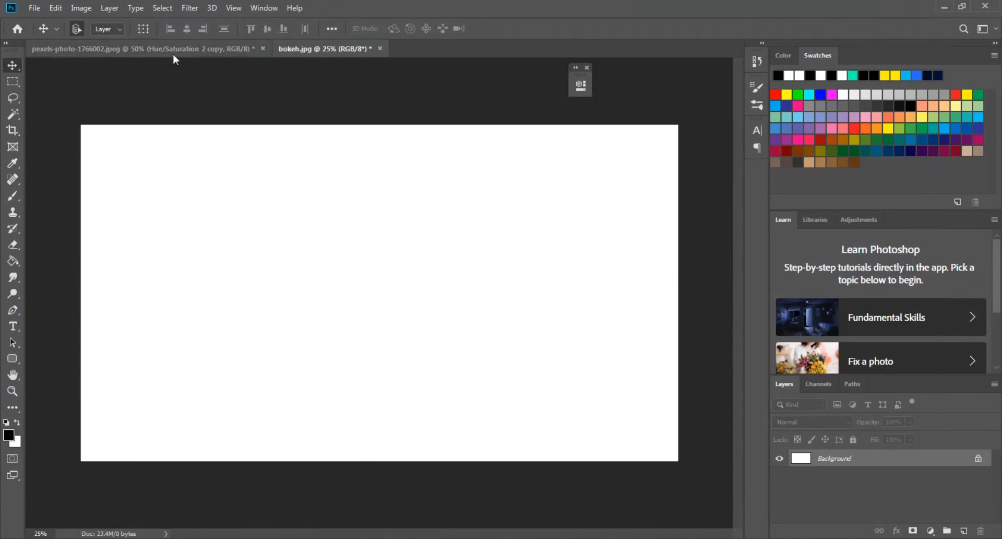
left_click(173, 53)
key("ctrl+v")
Scale the pasted bokeh image down to cover the eye photo and set its blend mode to Lighten.
key("ctrl+t")
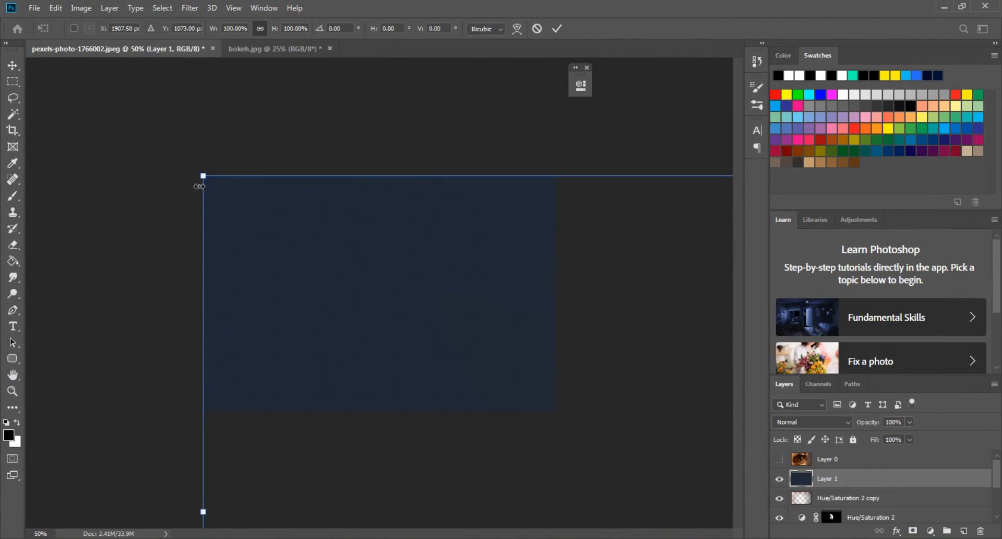
left_click_drag(203, 177, 184, 245)
key("Return")
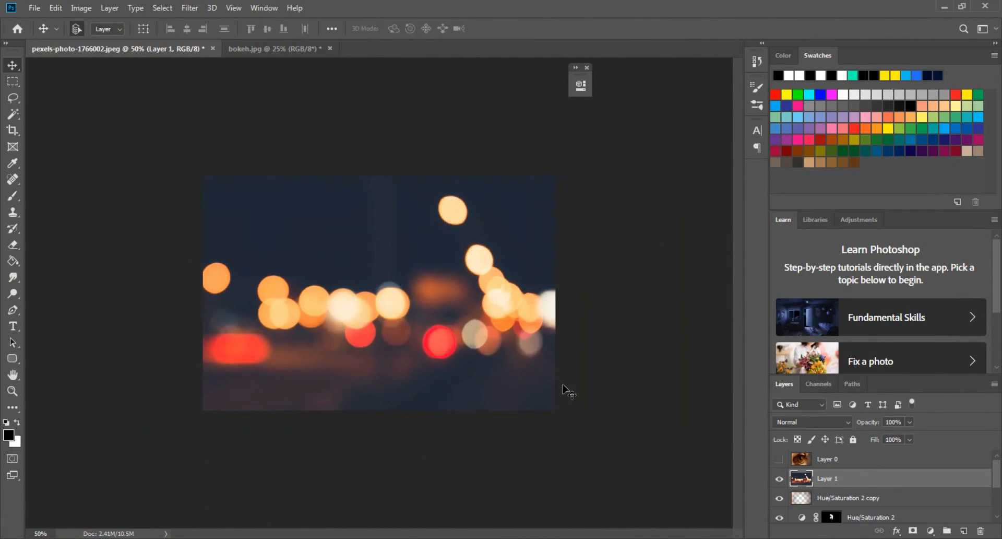
left_click(827, 421)
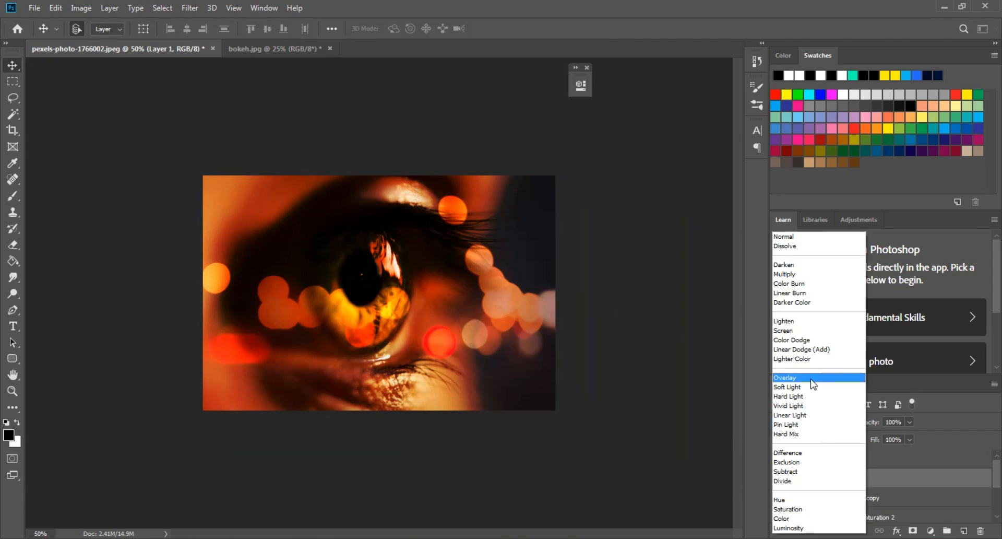
left_click(788, 321)
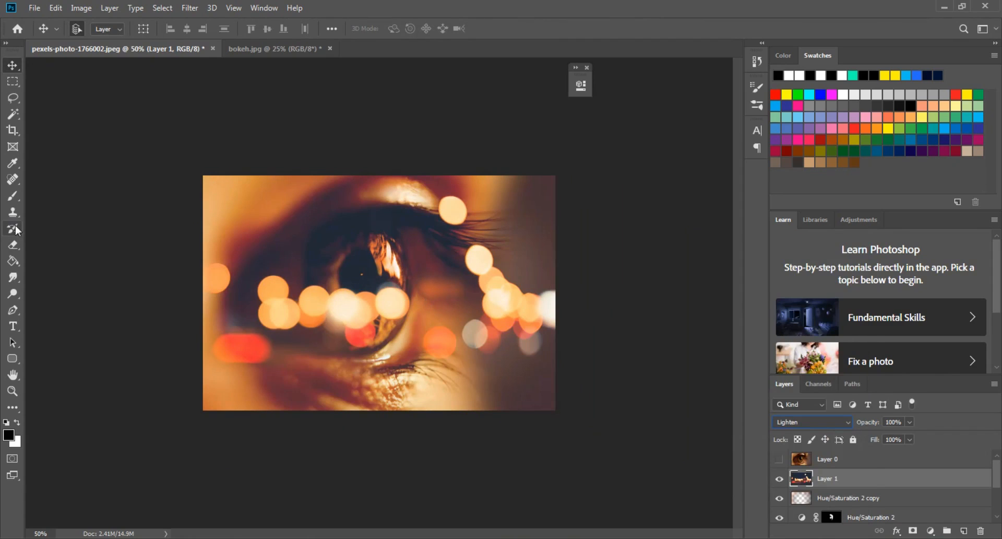
Erase the bokeh lights over the eye with a 500-pixel eraser at 96% opacity, and soften the lower-left light with a 175-pixel brush.
left_click(13, 244)
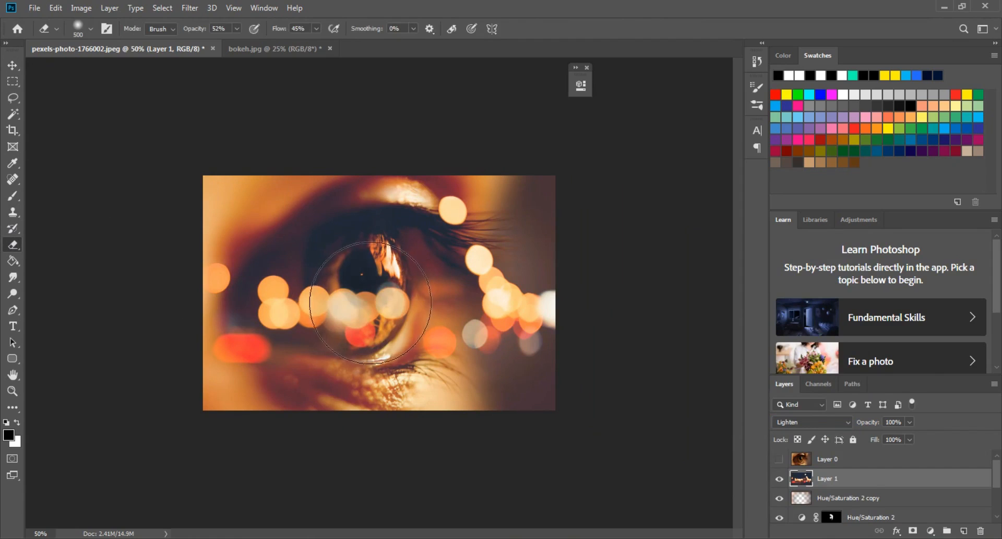
mouse_move(315, 299)
left_mouse_down()
mouse_move(366, 313)
mouse_move(334, 271)
mouse_move(306, 303)
mouse_move(386, 313)
mouse_move(286, 313)
mouse_move(290, 324)
mouse_move(301, 310)
mouse_move(305, 267)
mouse_move(273, 277)
mouse_move(414, 230)
mouse_move(407, 209)
mouse_move(423, 178)
mouse_move(425, 246)
mouse_move(437, 235)
mouse_move(369, 328)
left_mouse_up()
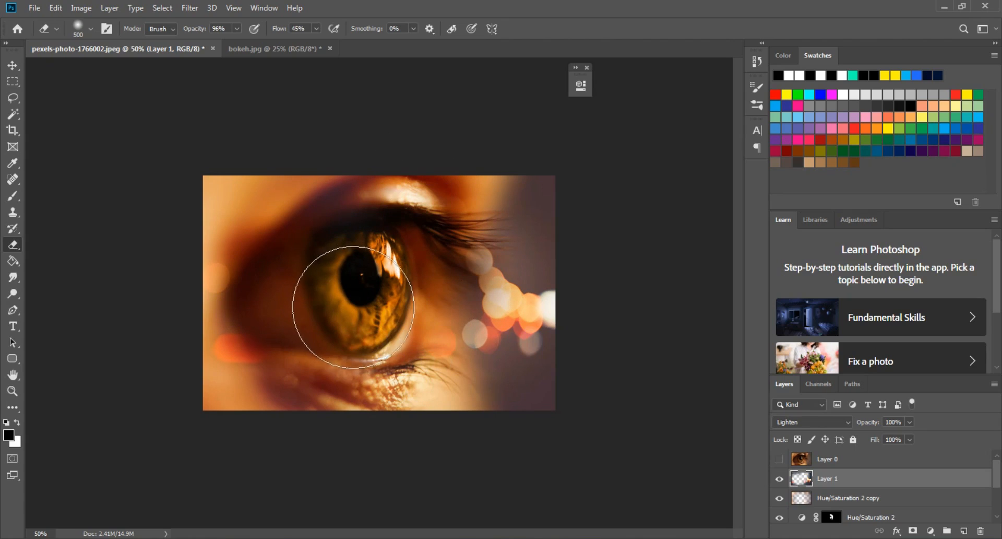
key("v")
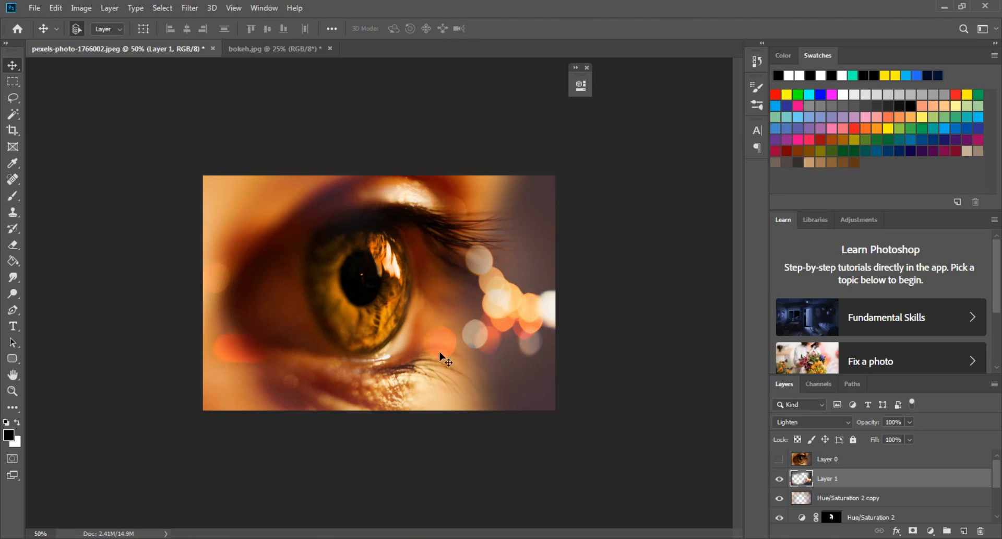
key("e")
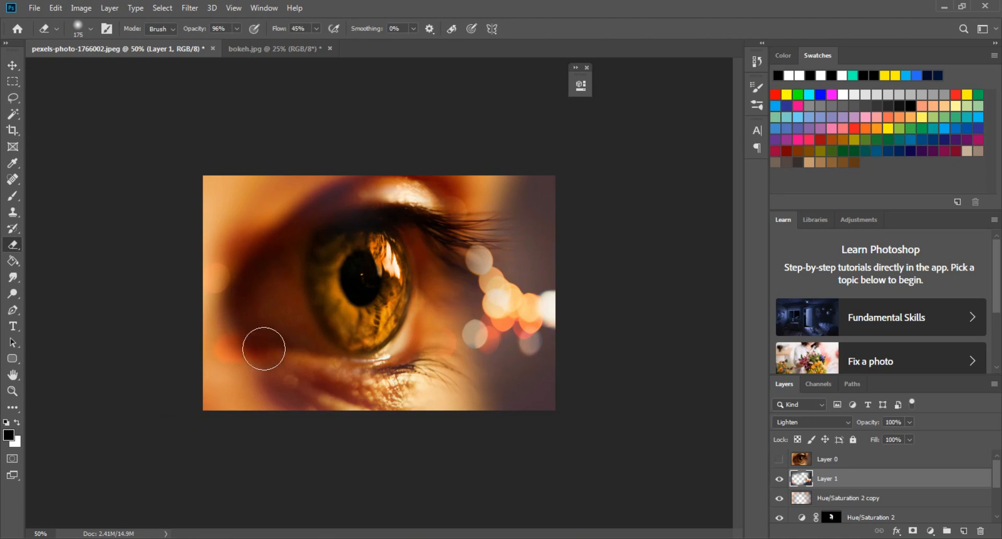
key("v")
Shift the bokeh layer slightly up and to the left, and apply a Levels adjustment to it.
mouse_move(523, 313)
left_mouse_down()
mouse_move(502, 262)
mouse_move(528, 270)
mouse_move(511, 309)
left_mouse_up()
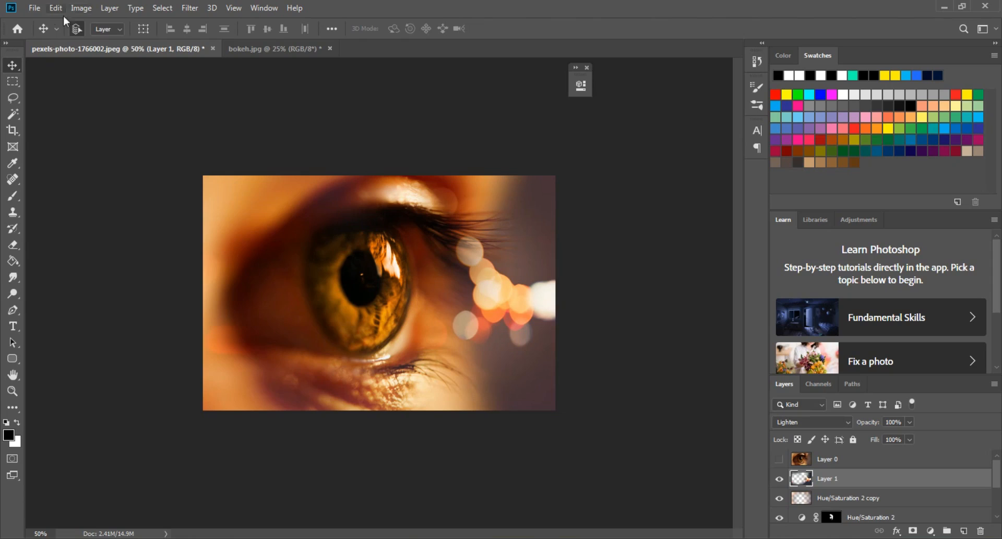
left_click(81, 8)
mouse_move(103, 43)
left_click(225, 63)
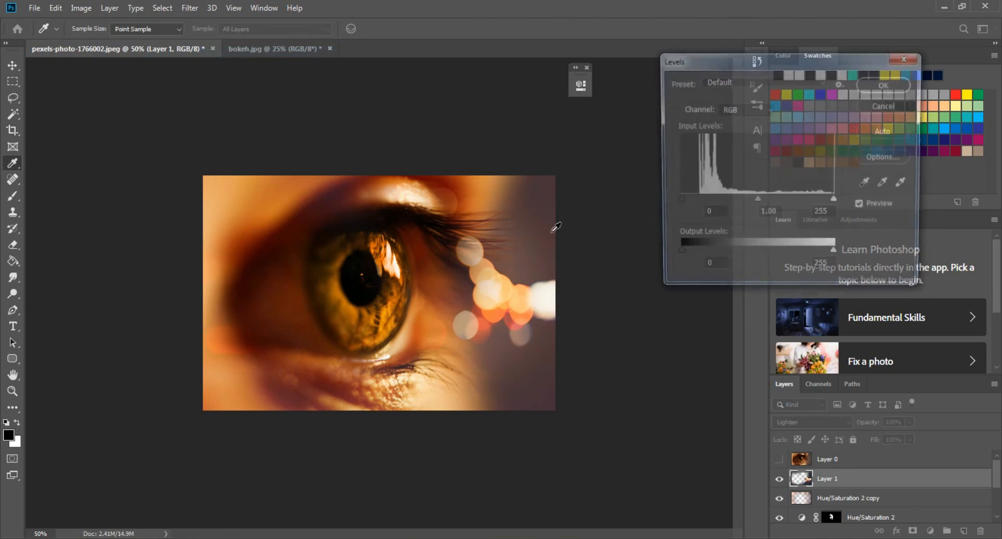
key("Return")
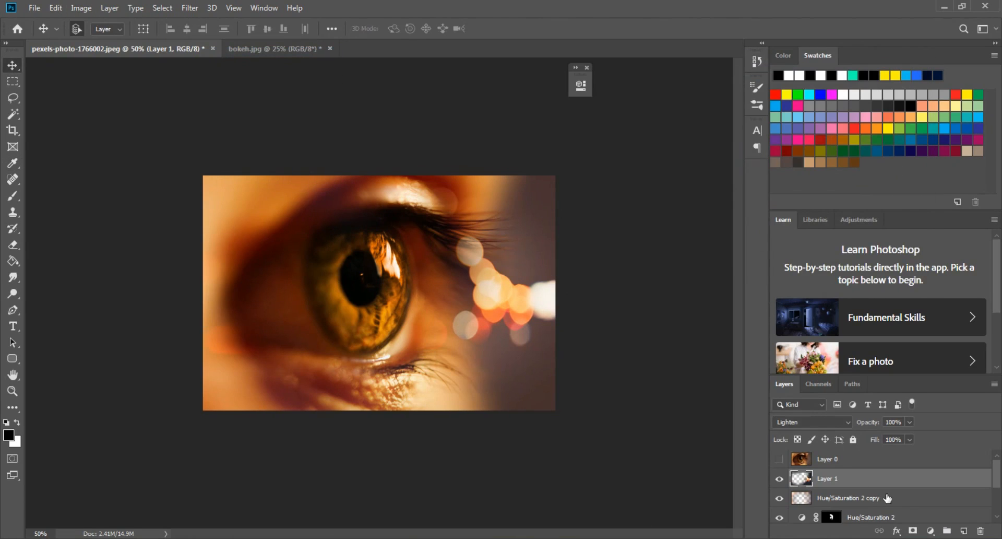
Move the bokeh layer slightly to the right and reduce its opacity to 83%.
left_click(184, 7)
left_click(188, 6)
left_click_drag(481, 306, 491, 304)
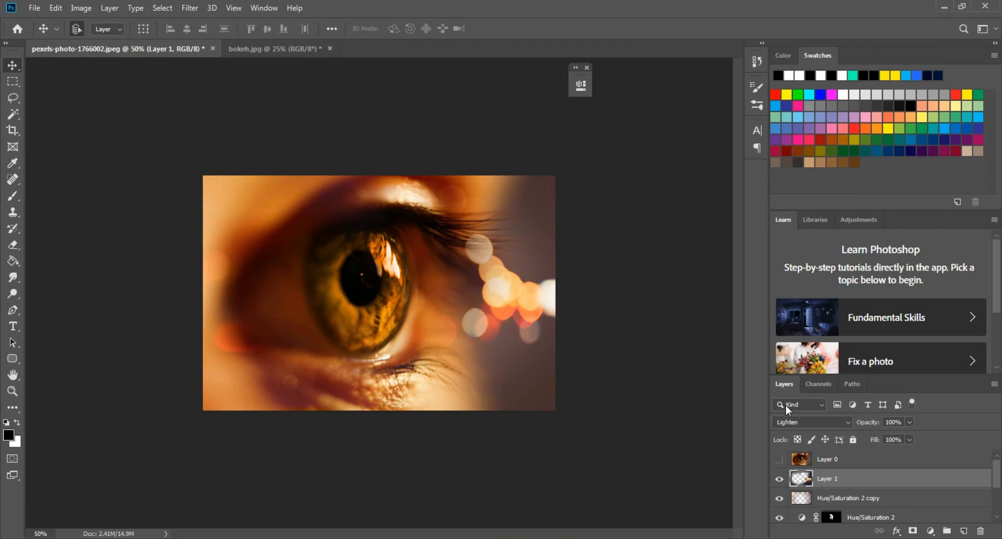
left_click_drag(865, 424, 855, 423)
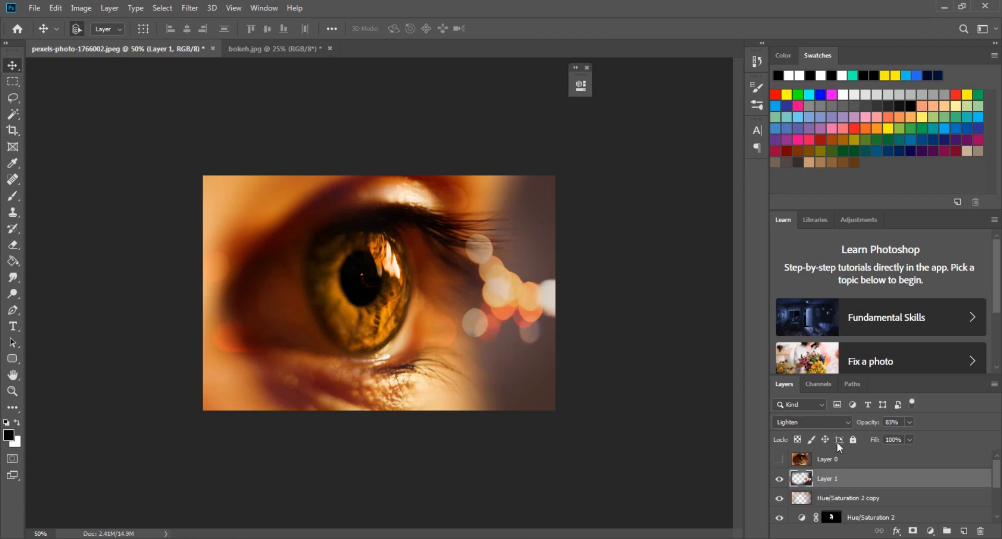
Duplicate the bokeh layer toward the photo's lower edge and flip the copy vertically.
mouse_move(508, 309)
left_mouse_down("alt")
mouse_move(510, 219)
mouse_move(484, 286)
mouse_move(502, 436)
left_mouse_up("alt")
key("ctrl+t")
right_click(510, 223)
left_click(552, 389)
key("Return")
Erase part of the duplicated bokeh layer, keeping its opacity at 83%.
key("e")
mouse_move(596, 332)
left_mouse_down()
mouse_move(96, 325)
mouse_move(659, 348)
left_mouse_up()
key("v")
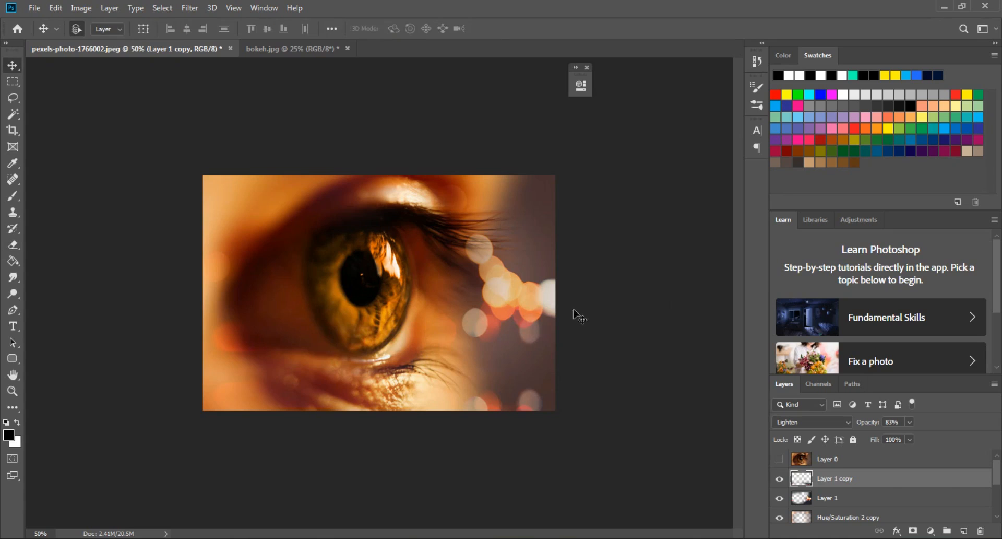
left_click_drag(905, 422, 909, 422)
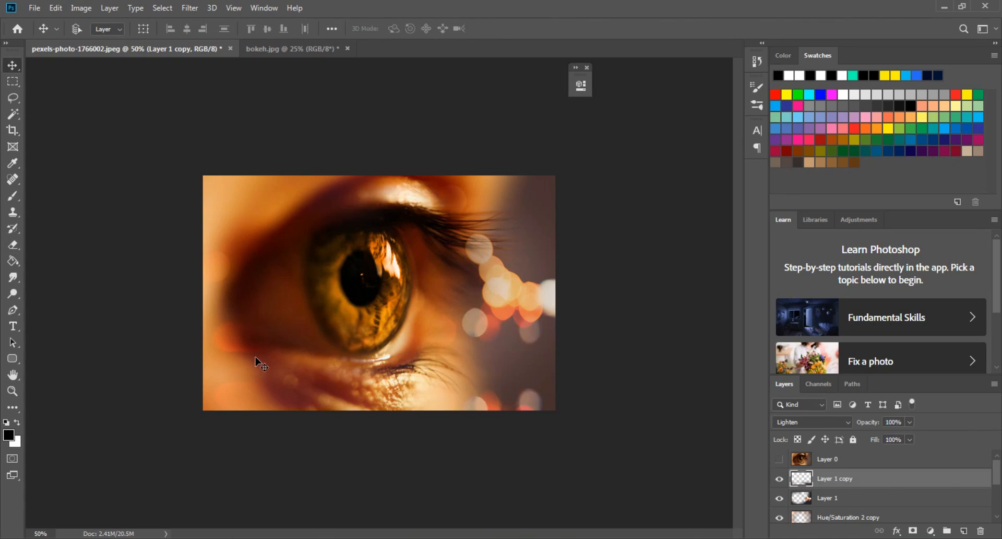
Compare the composite with the original photo layer by toggling that layer's visibility, leaving it hidden.
key("ctrl+0")
key("ctrl+minus")
left_click(780, 461)
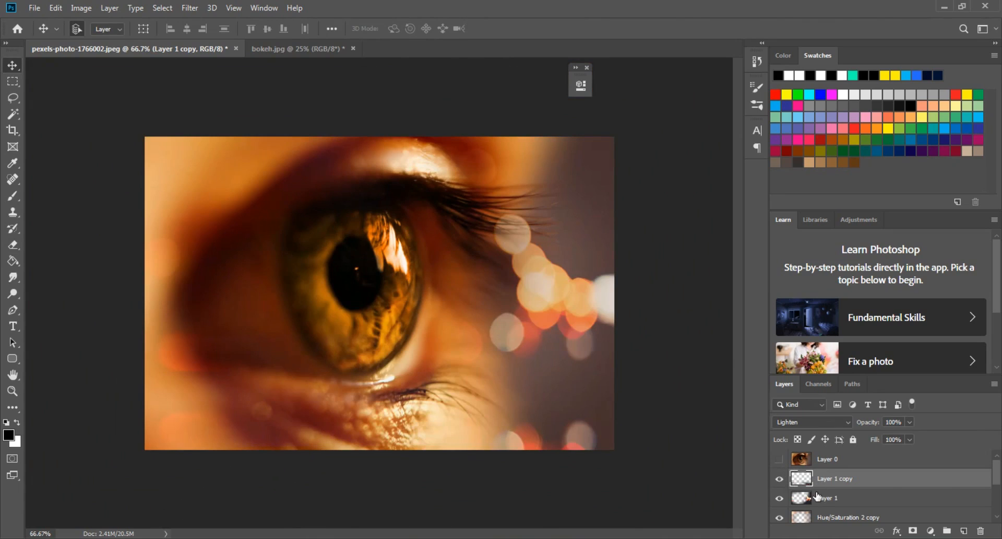
Apply a Gaussian Blur with a radius of 4.0 pixels to the first bokeh layer and lower its opacity to 62%.
left_click(817, 496)
left_click_drag(871, 427, 866, 426)
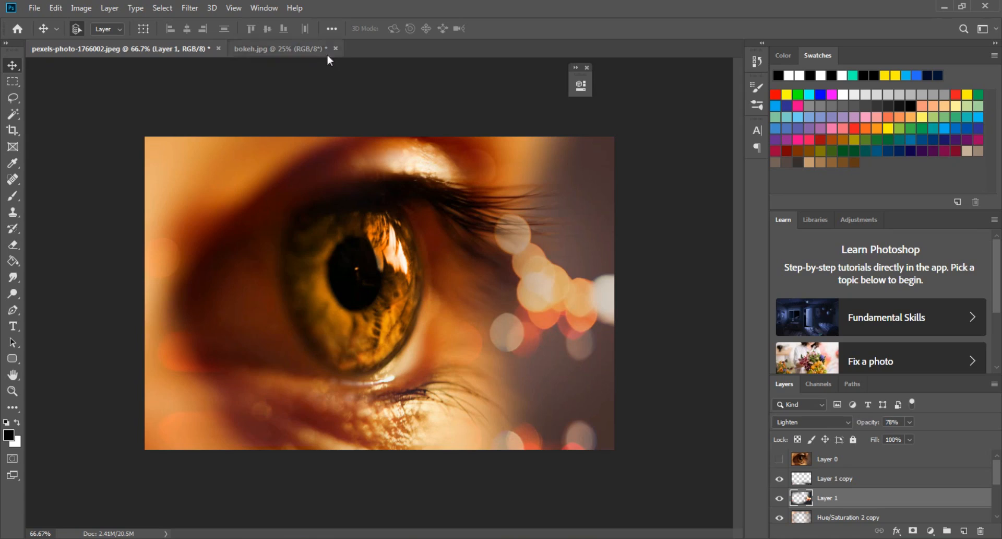
left_click(185, 11)
mouse_move(224, 150)
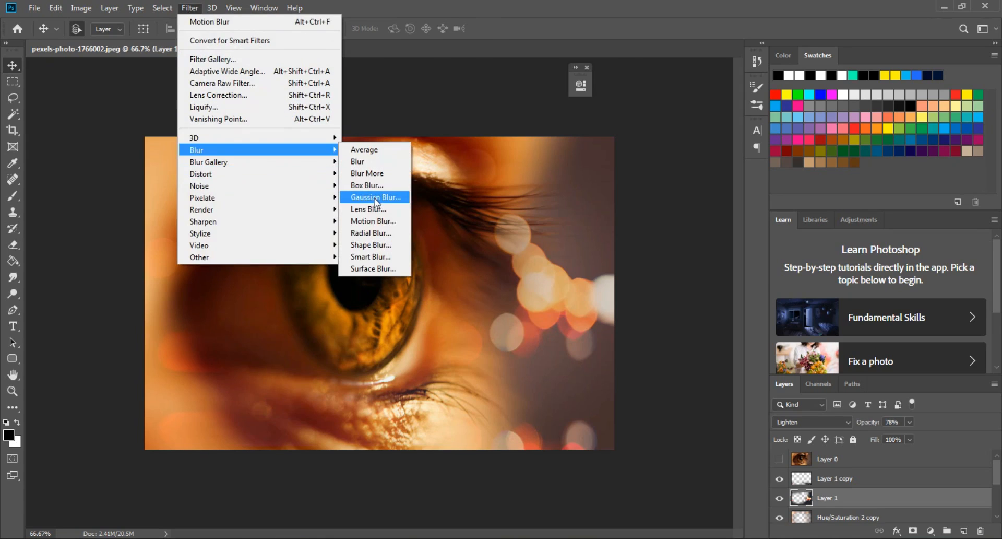
left_click(377, 198)
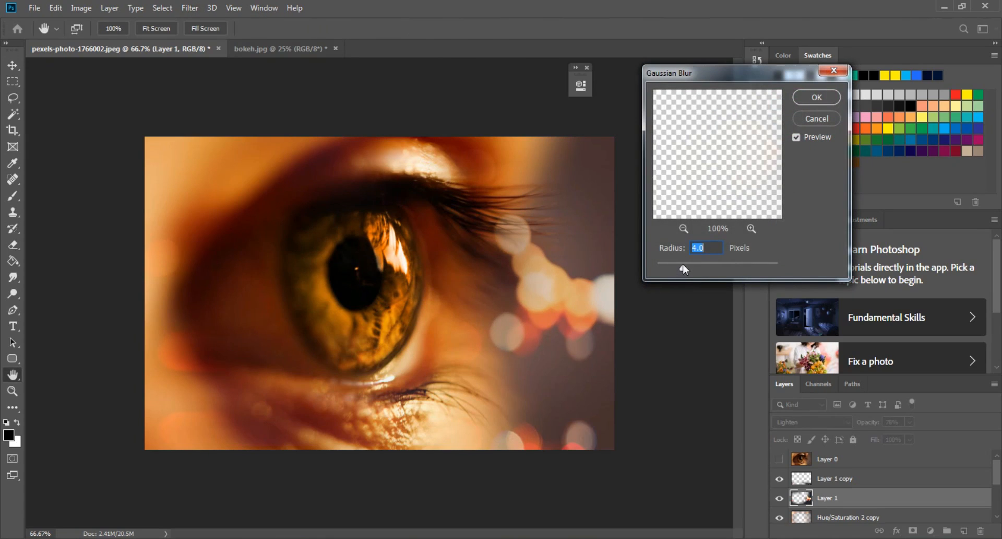
key("Return")
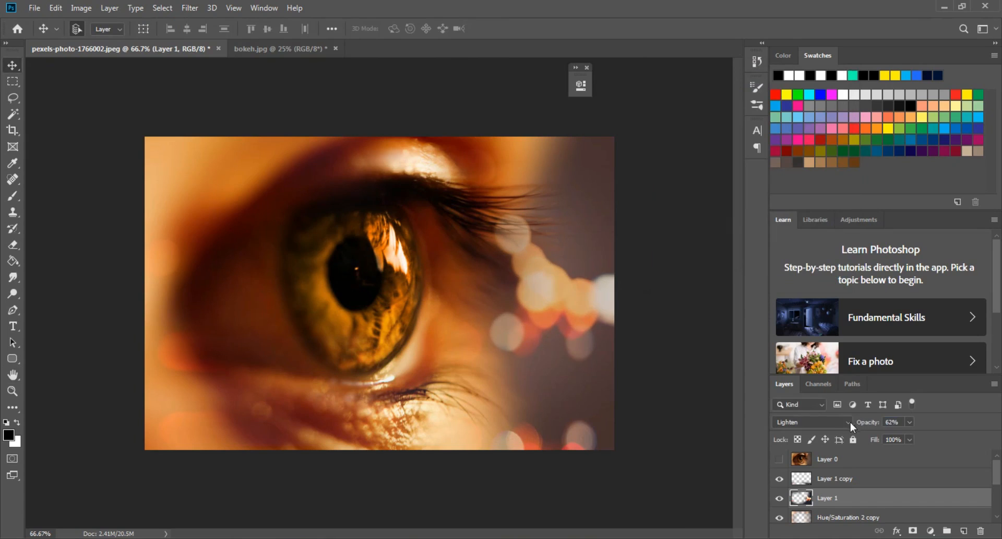
left_click_drag(857, 425, 862, 427)
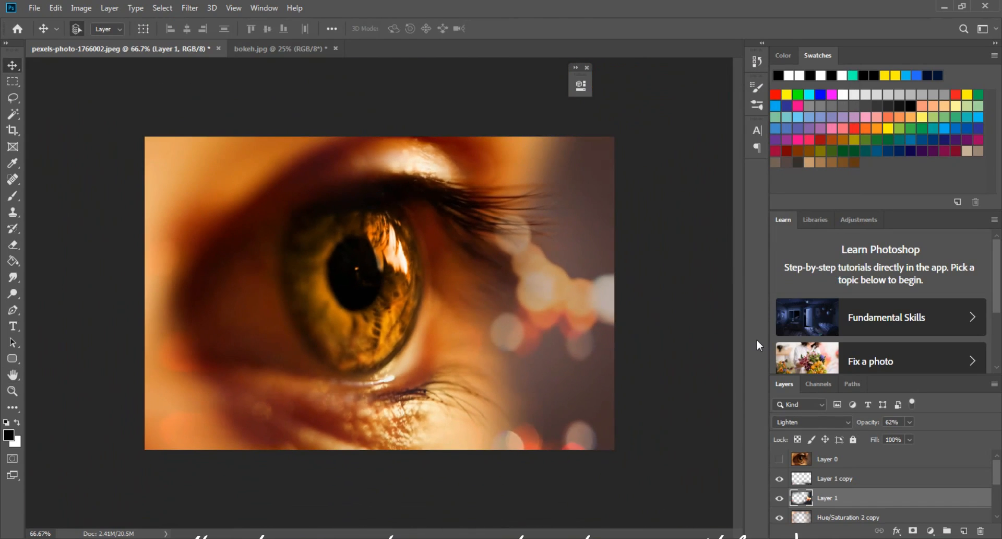
scroll(870, 514, "down", 3)
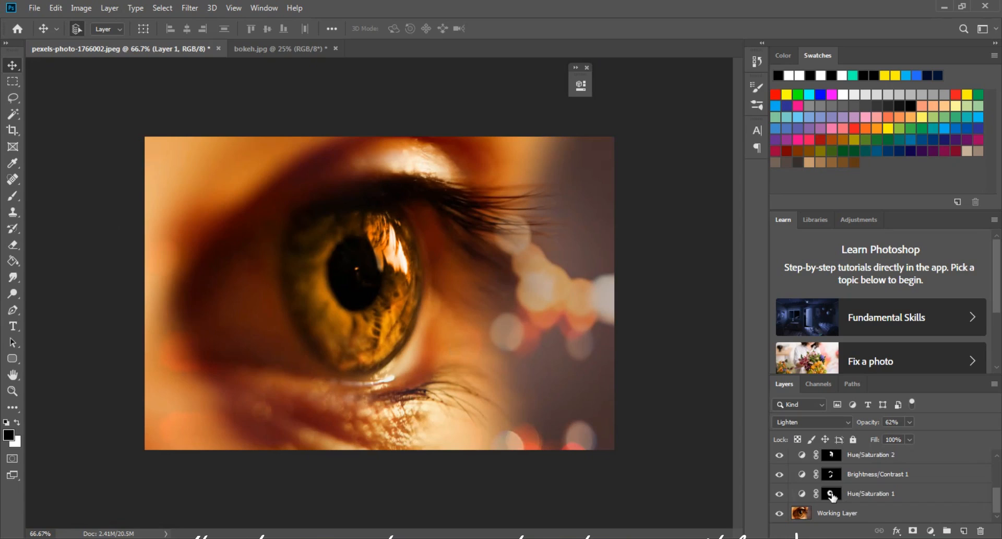
Recolor the iris in the Hue/Saturation 1 adjustment layer with hue 24 and saturation 100.
left_click(832, 494)
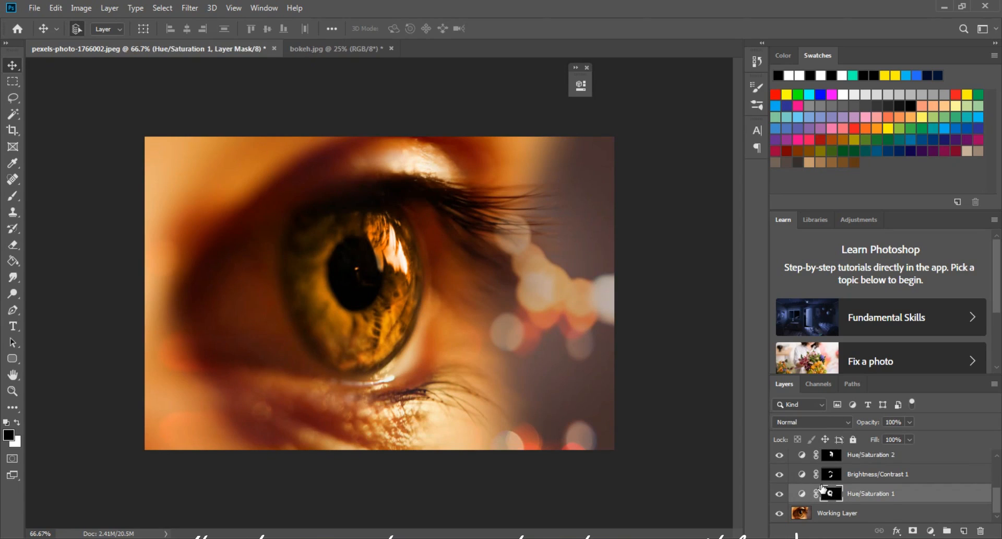
double_click(803, 494)
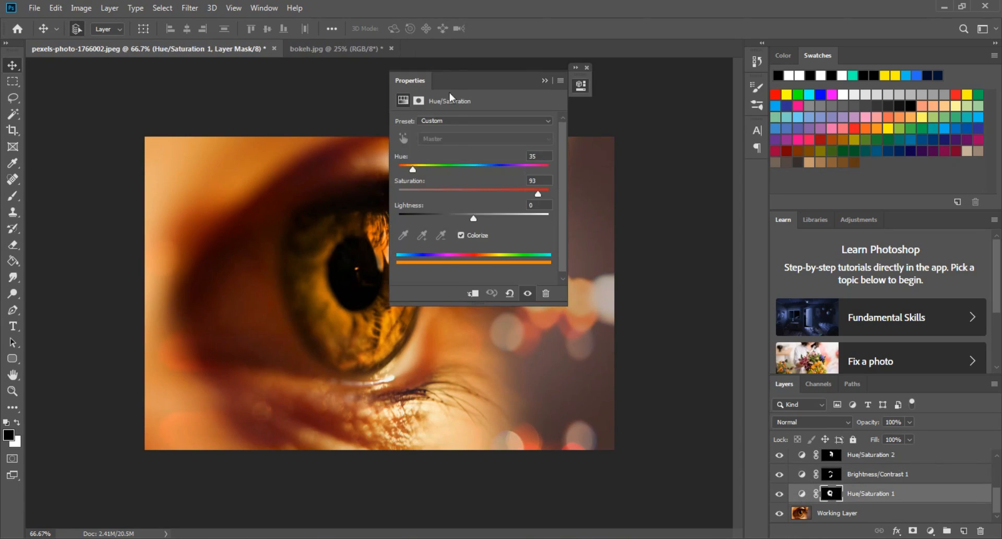
left_click_drag(447, 81, 666, 62)
left_click(674, 150)
mouse_move(688, 148)
left_mouse_down()
mouse_move(759, 148)
mouse_move(597, 158)
mouse_move(693, 161)
left_mouse_up()
left_click(687, 174)
left_click(617, 147)
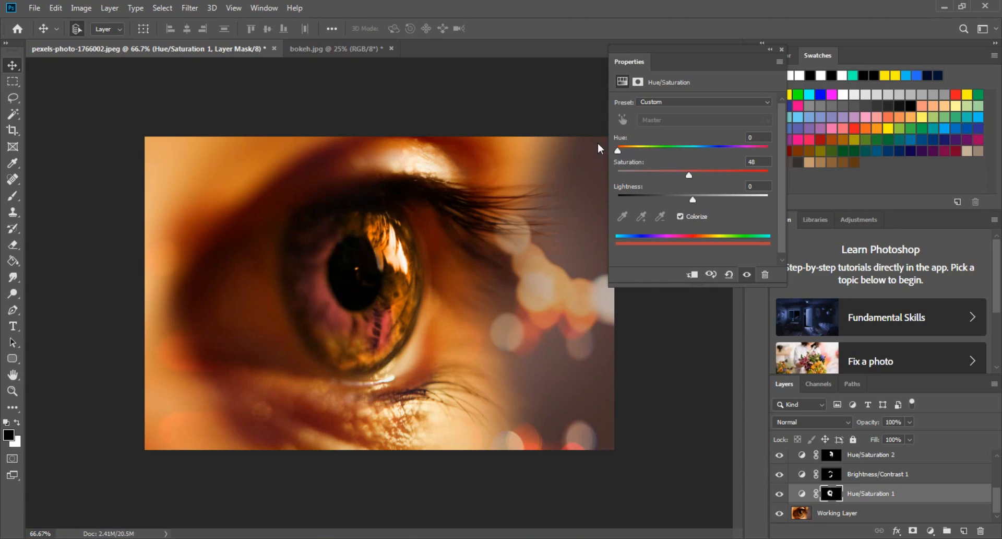
left_click_drag(617, 150, 782, 165)
left_click(769, 174)
left_click_drag(707, 150, 628, 158)
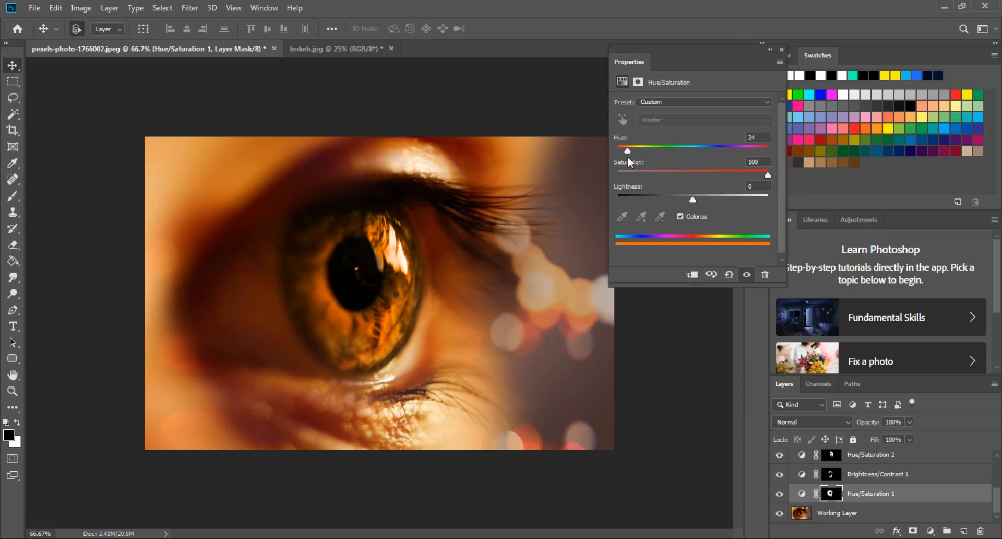
left_click(769, 50)
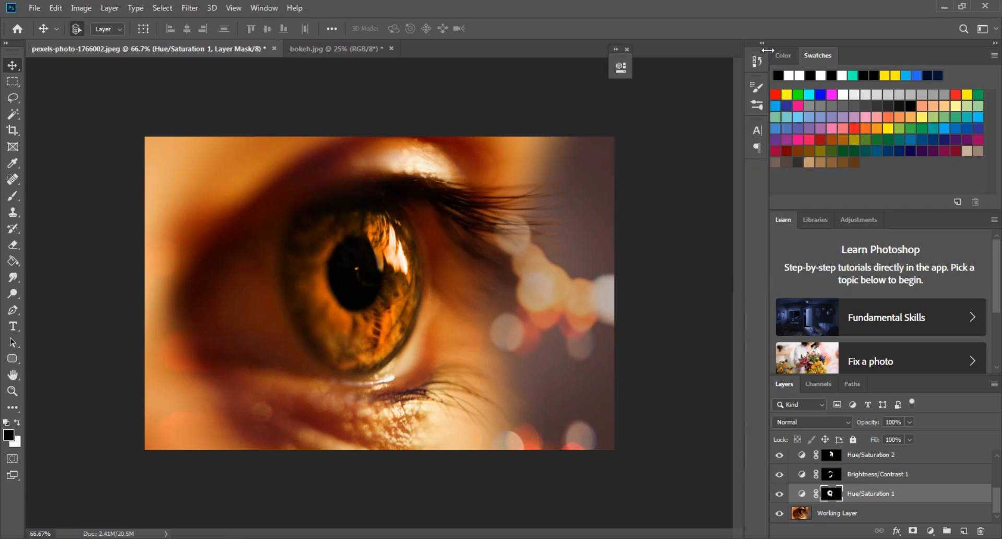
Set the Hue/Saturation 2 adjustment over the iris reflection to hue 26, saturation 70 and lightness -14.
double_click(831, 455)
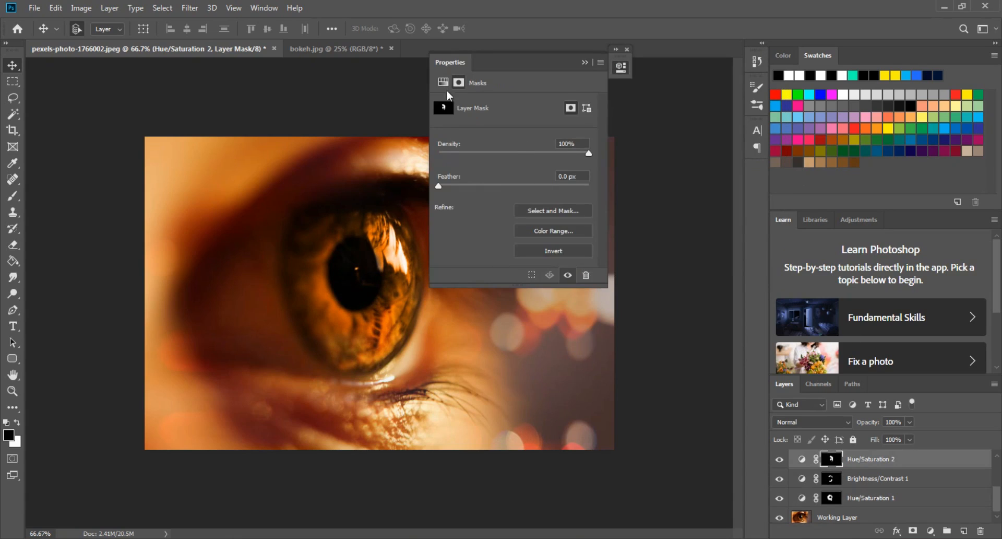
left_click_drag(451, 151, 575, 174)
left_click(504, 172)
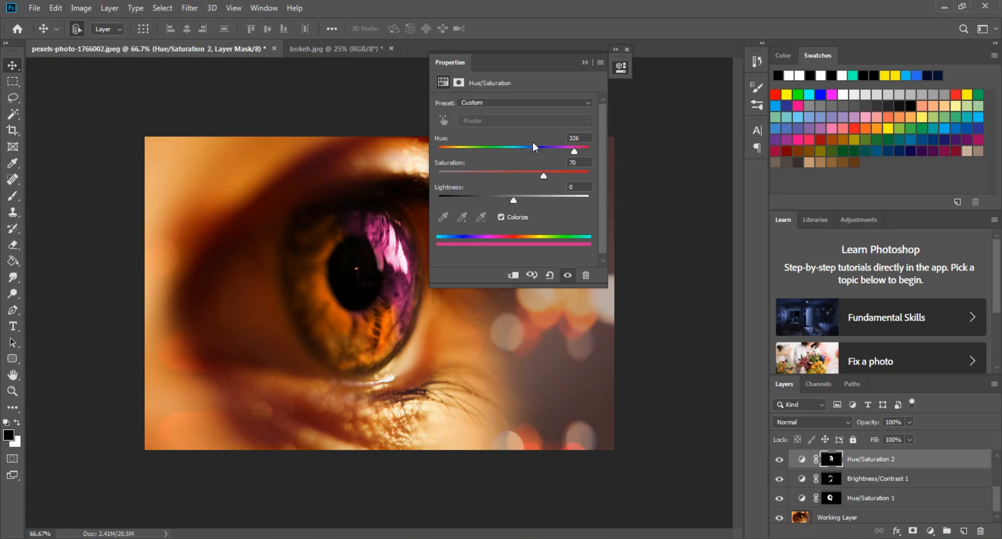
left_click_drag(514, 201, 449, 155)
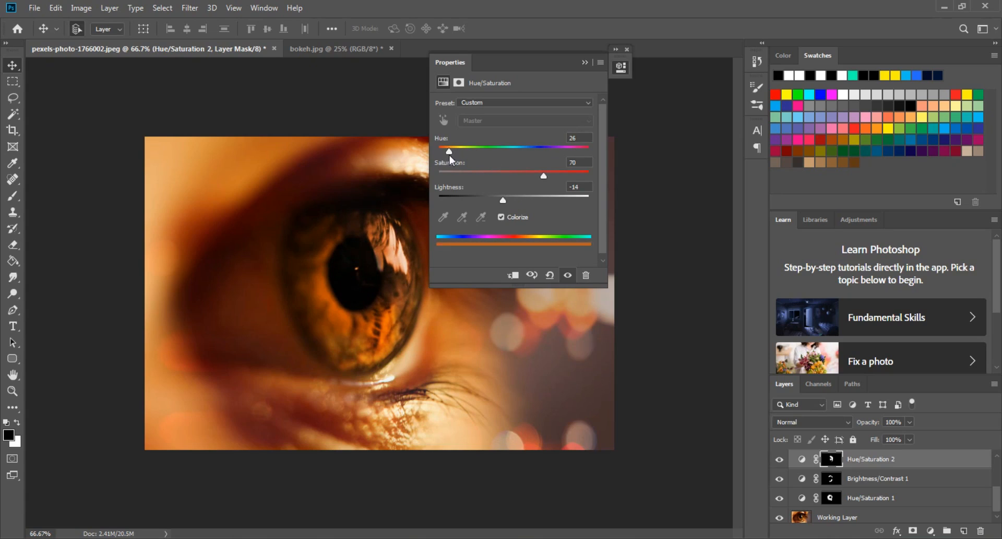
left_click(584, 62)
Compare the edited eye with the original photo layer by toggling its visibility across screen modes, leaving it hidden in the standard view.
scroll(876, 472, "up", 5)
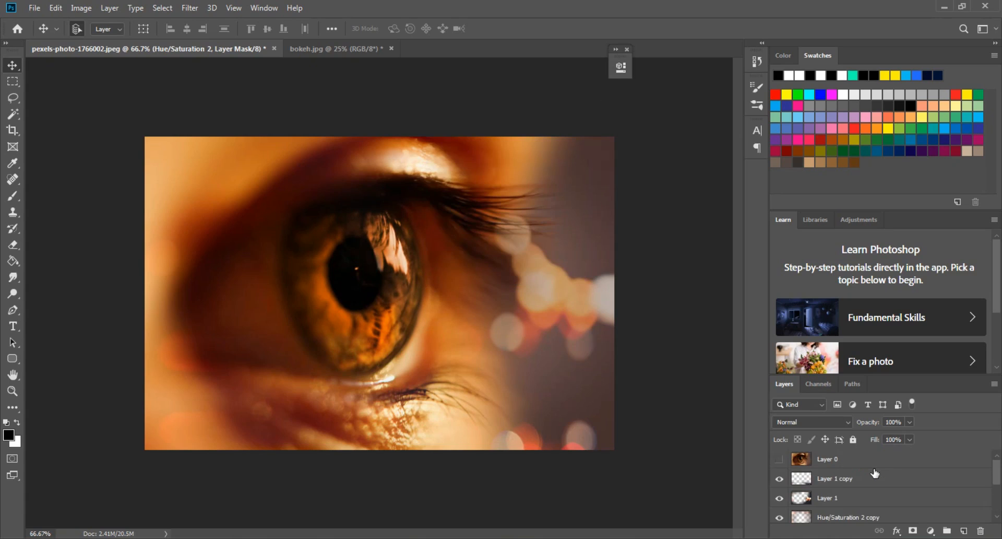
left_click(779, 462)
left_click(779, 459)
key("ctrl+plus")
key("ctrl+minus")
key("f")
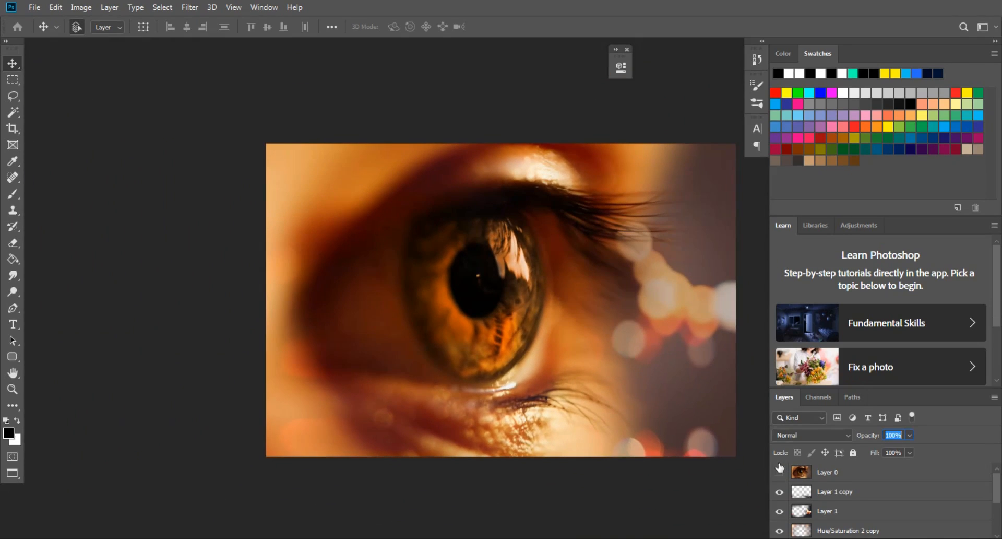
left_click(779, 472)
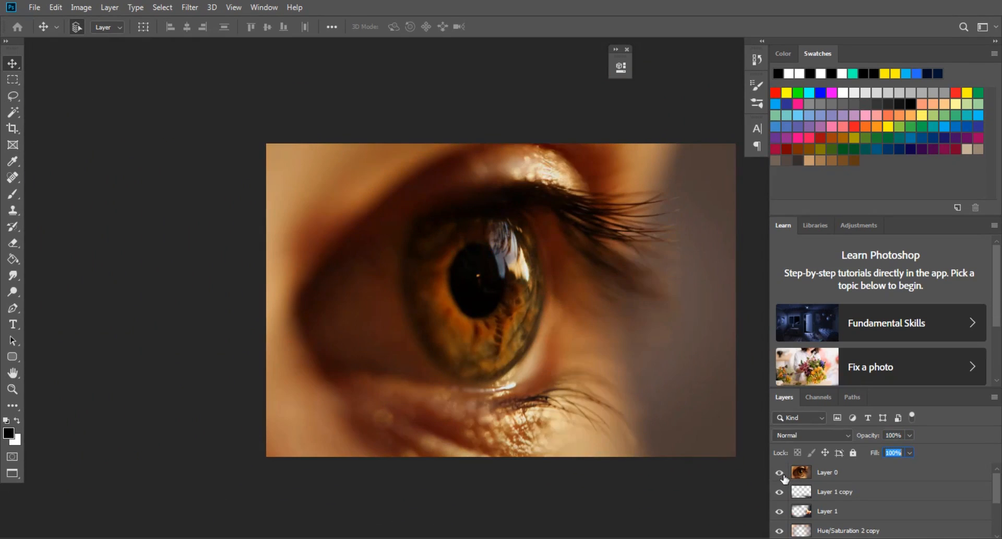
left_click(782, 474)
key("f")
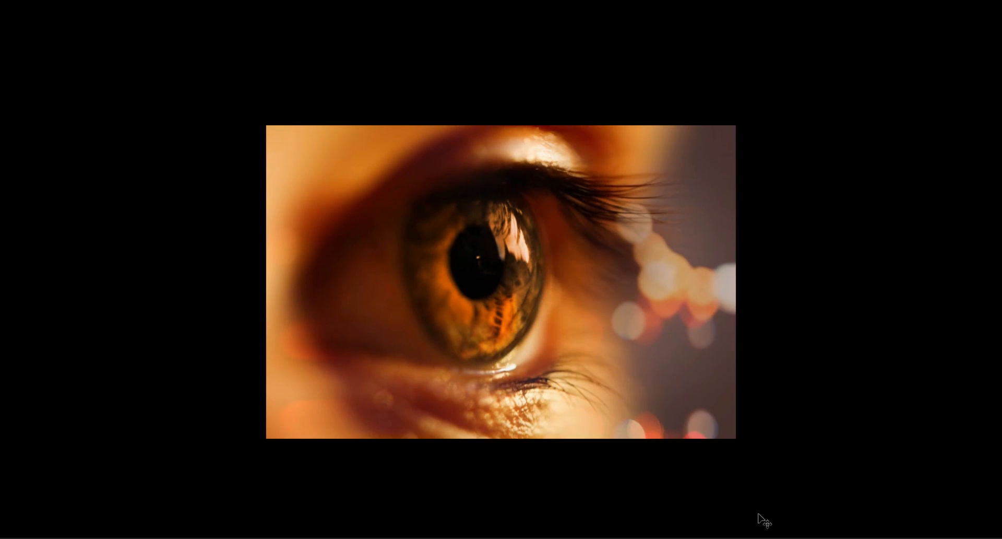
key("f")
left_click(778, 475)
left_click(778, 475)
key("f")
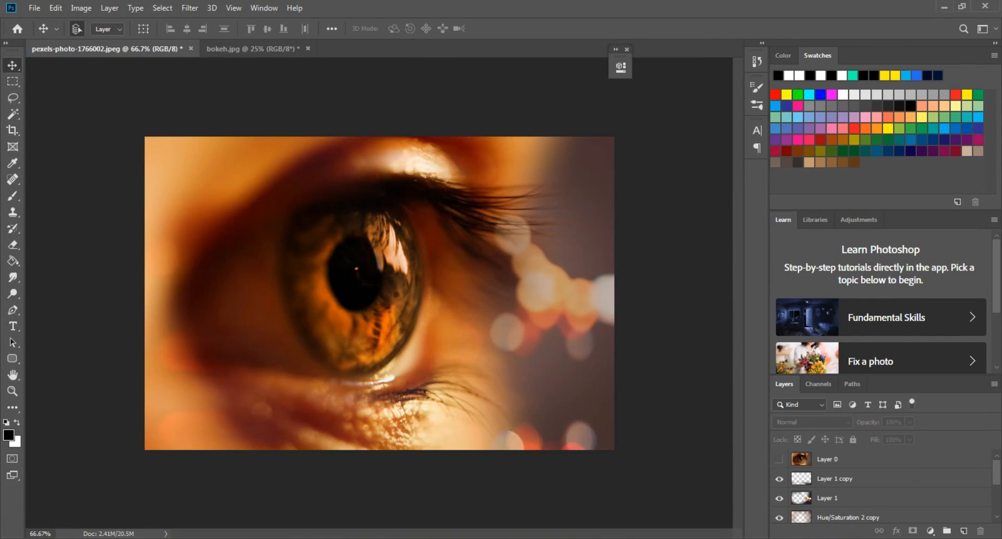
key("alt+Tab")
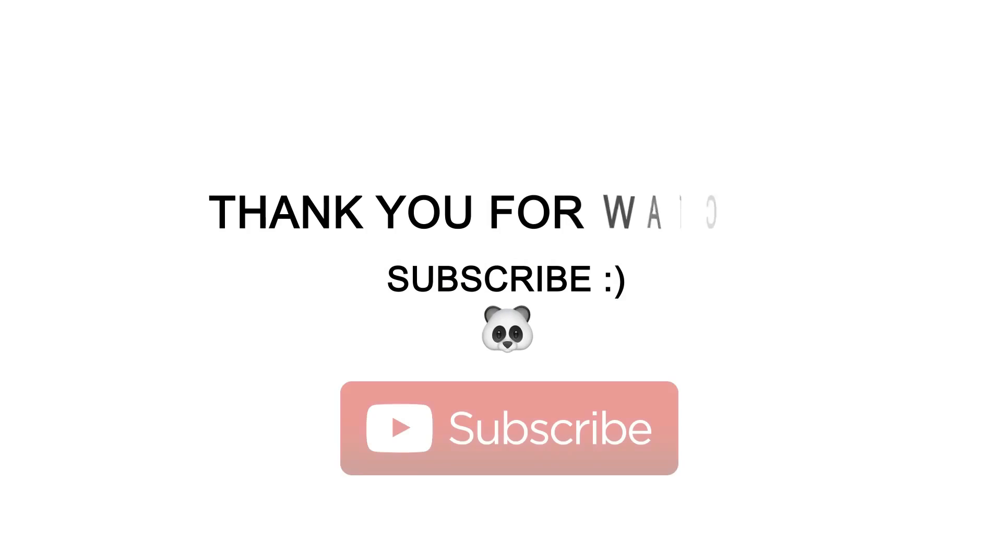